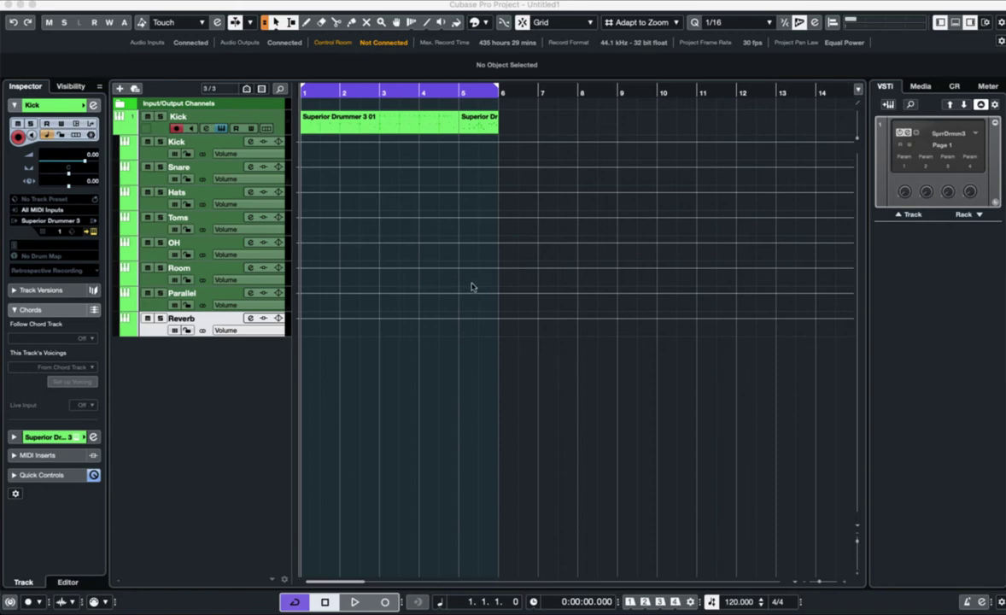
Play the Superior Drummer loop from bar 1, and stop playback
key("space")
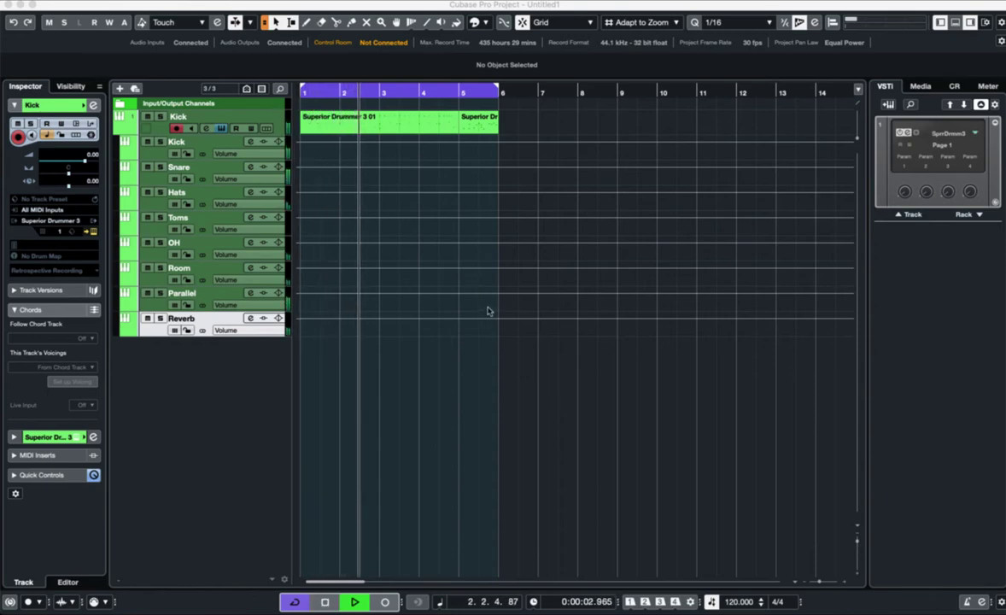
key("space")
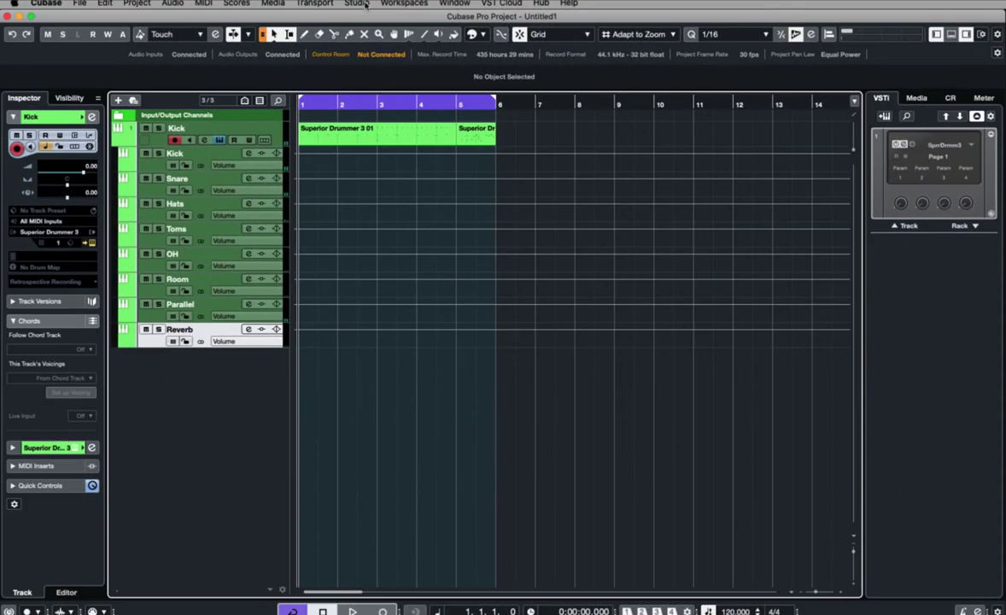
Add four mono output buses with no custom name in the audio connections
left_click(357, 3)
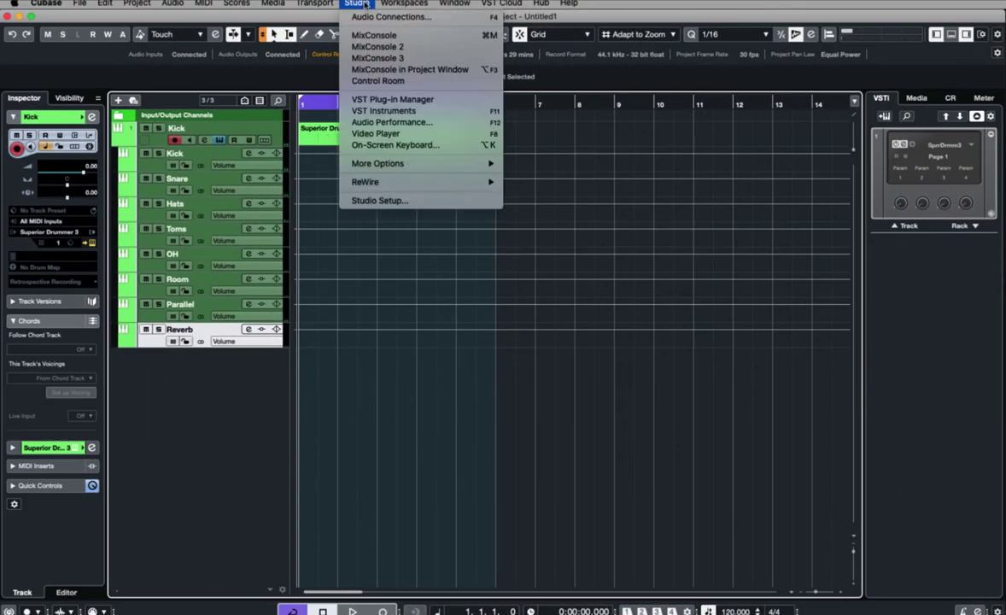
left_click(367, 16)
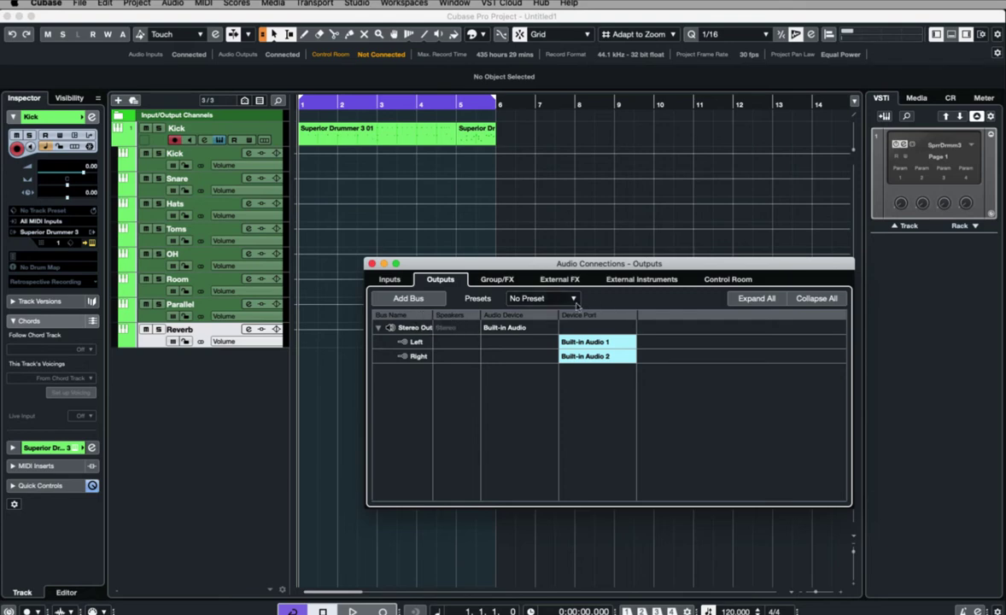
left_click(409, 298)
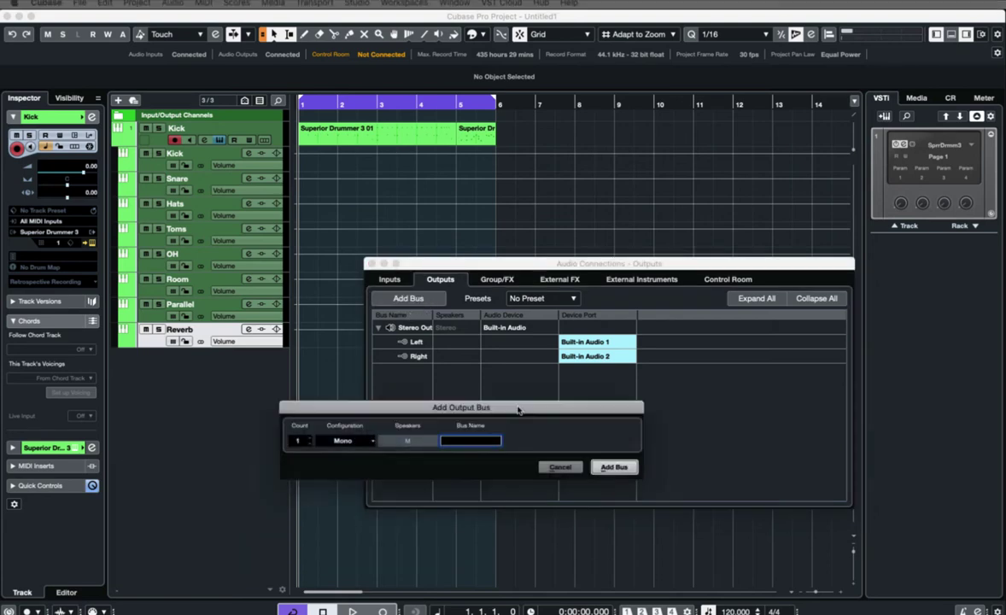
left_click_drag(517, 411, 635, 410)
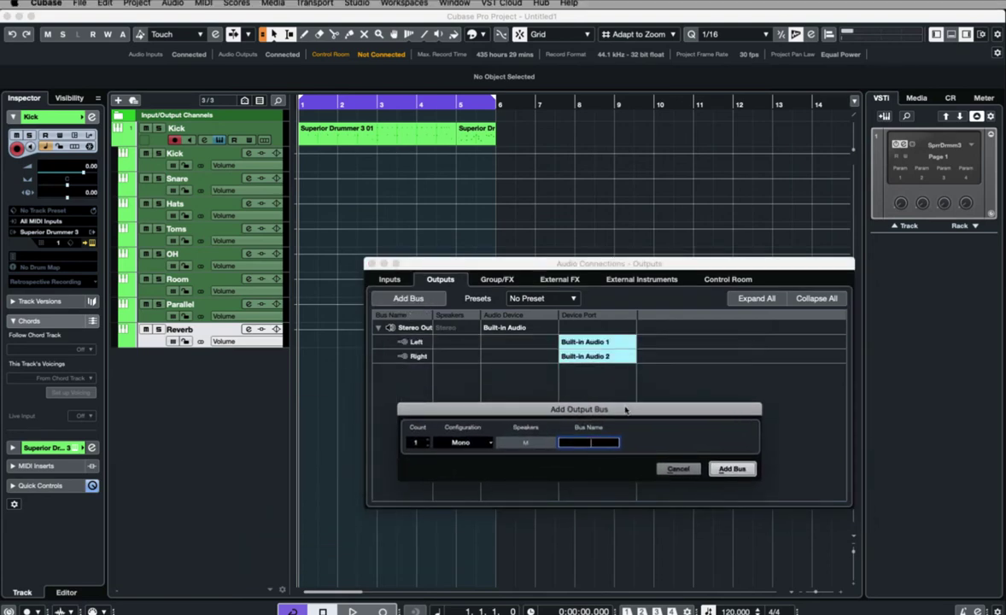
left_click(427, 440)
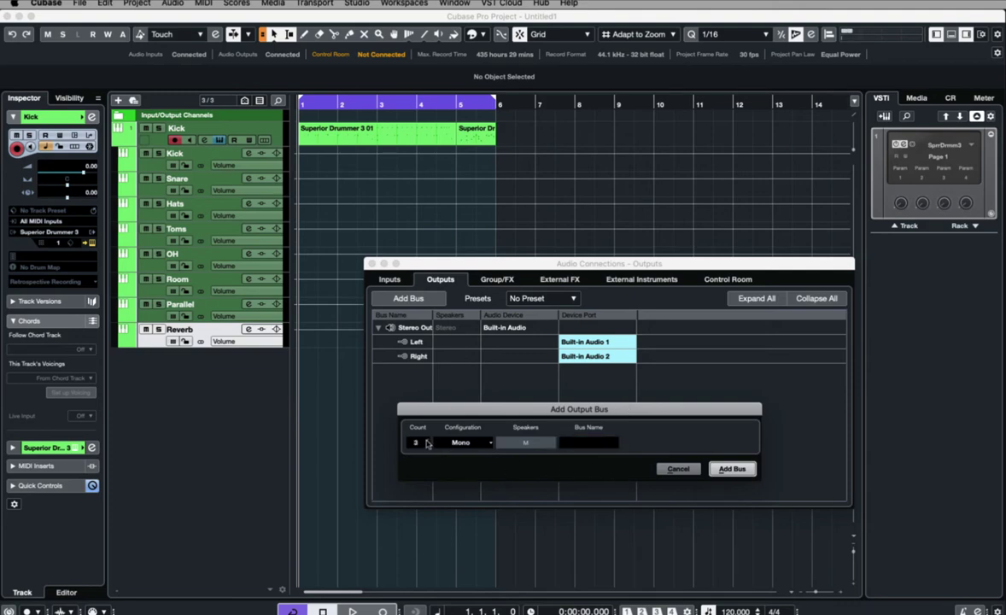
left_click(478, 442)
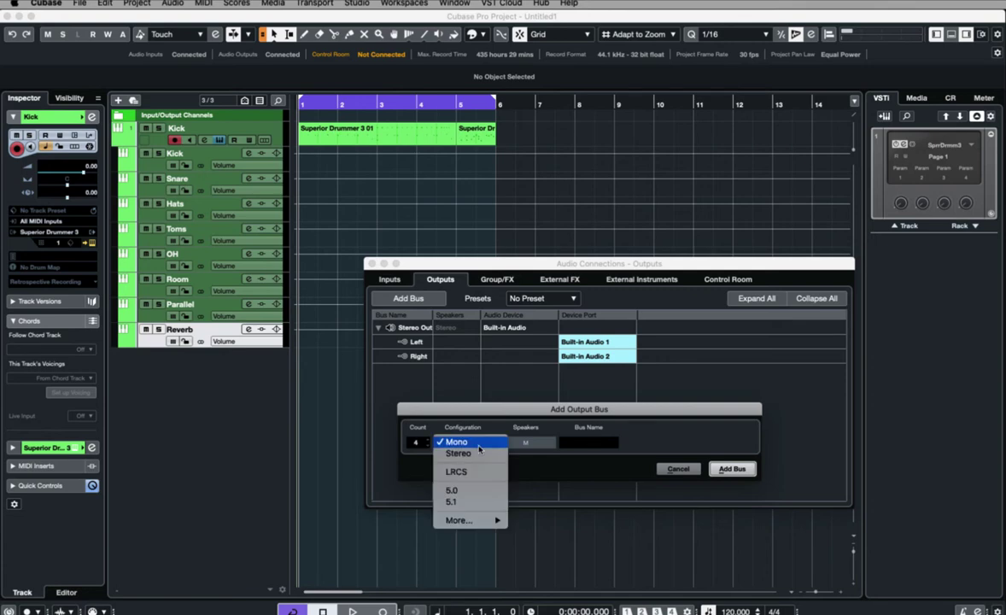
left_click(476, 442)
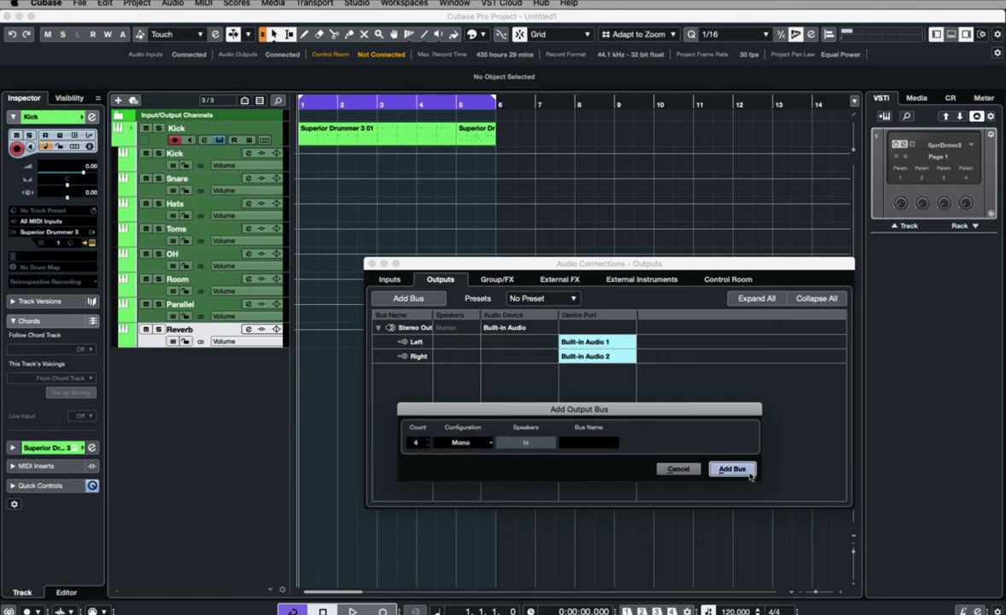
left_click(734, 470)
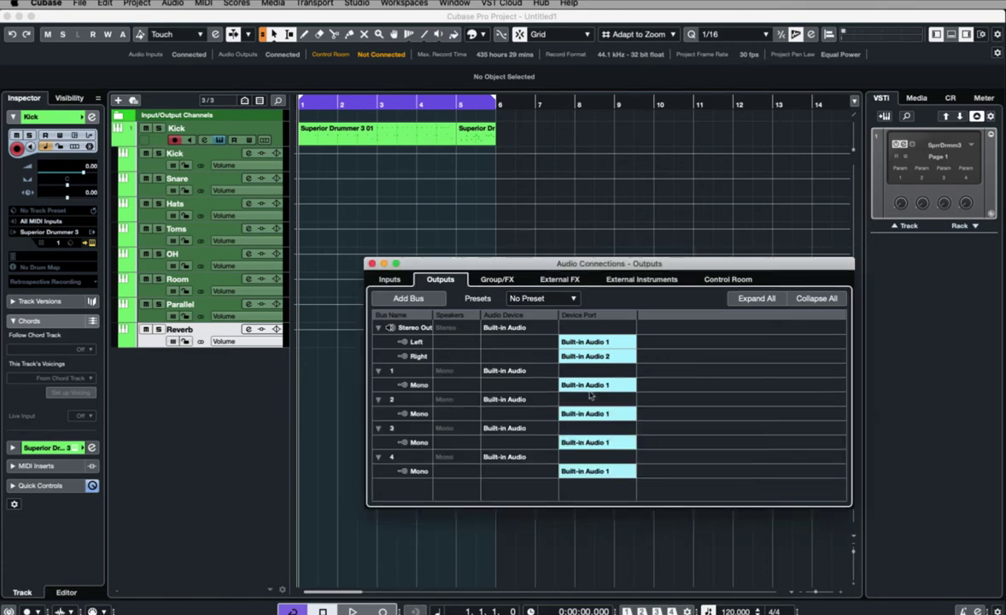
Set the audio device of mono output buses 1, 2, 3 and 4 to Not Connected
left_click(509, 371)
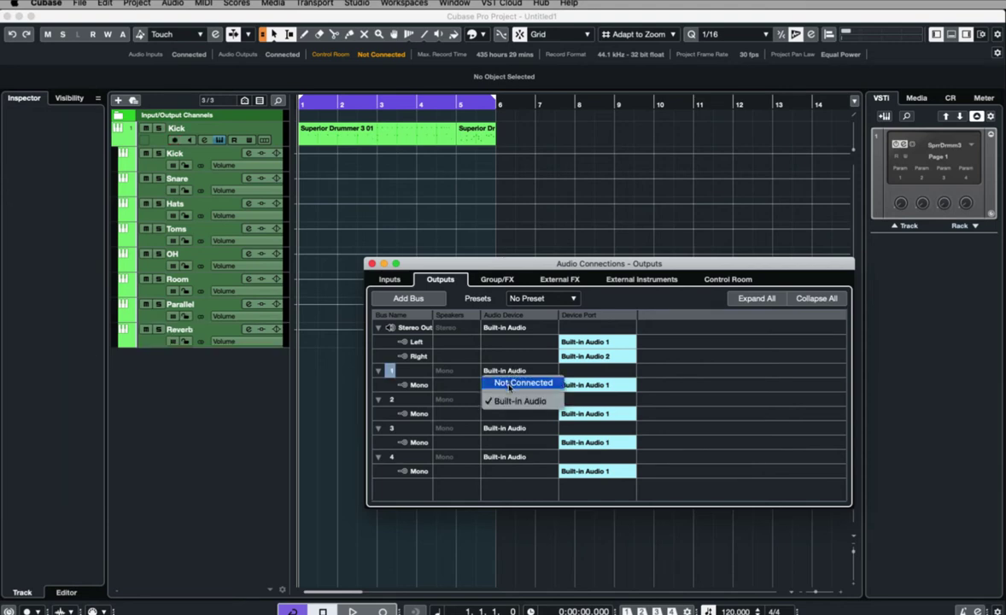
left_click(518, 382)
left_click(504, 399)
left_click(501, 413)
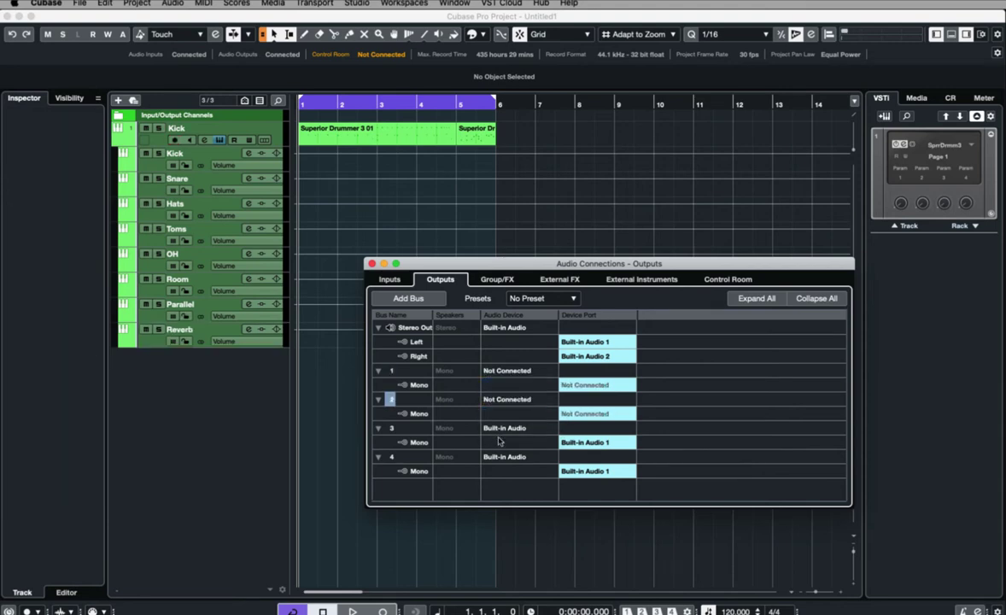
left_click(504, 428)
left_click(504, 441)
left_click(501, 459)
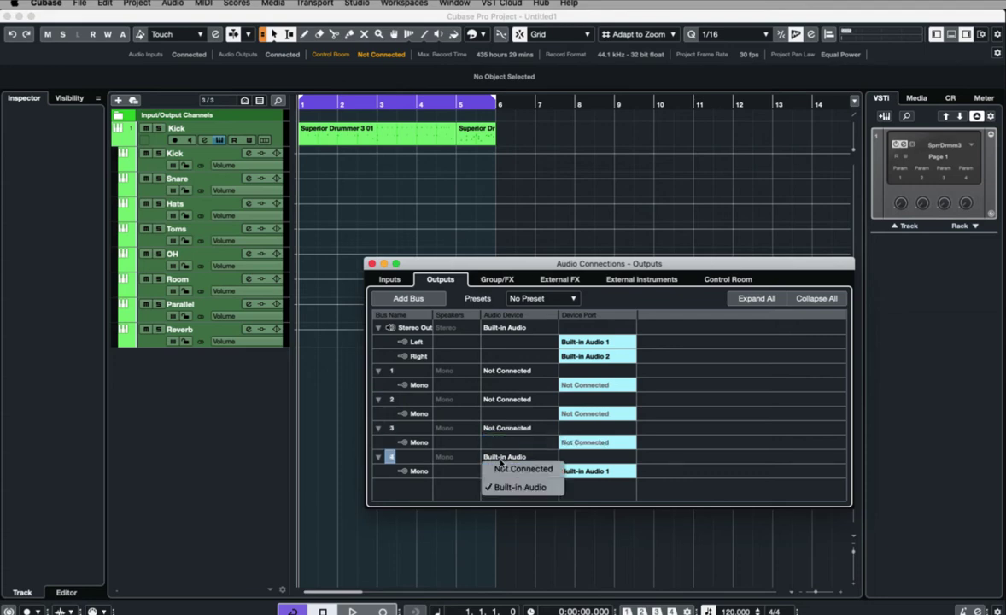
left_click(507, 468)
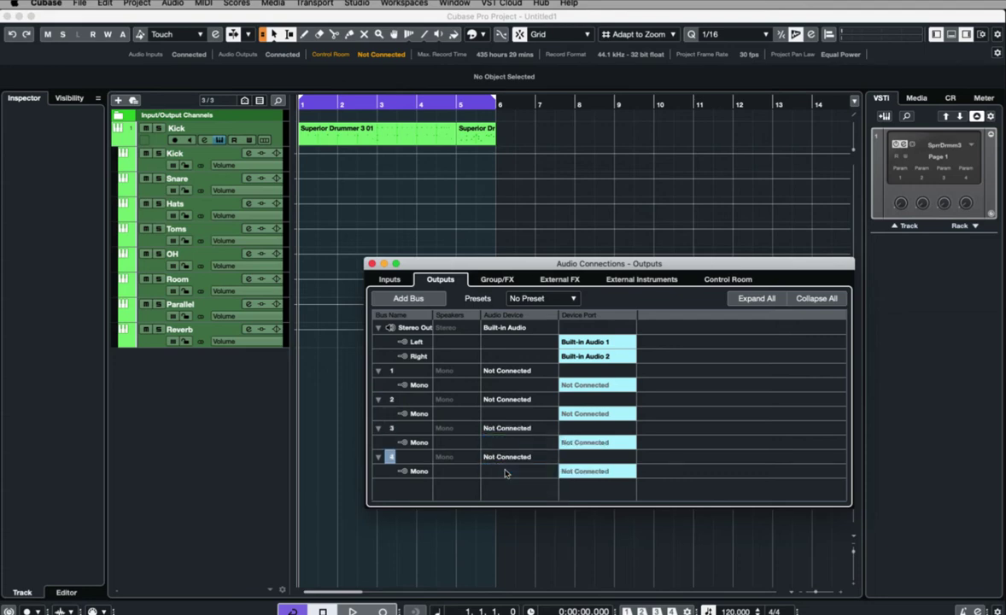
left_click(768, 448)
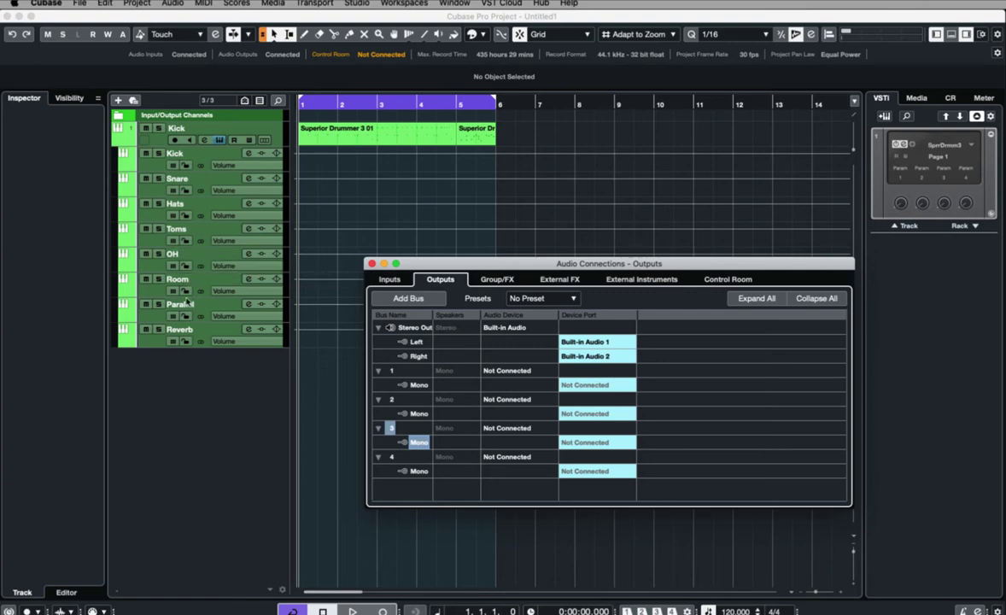
Add four stereo output buses with no custom name in the audio connections
left_click(415, 298)
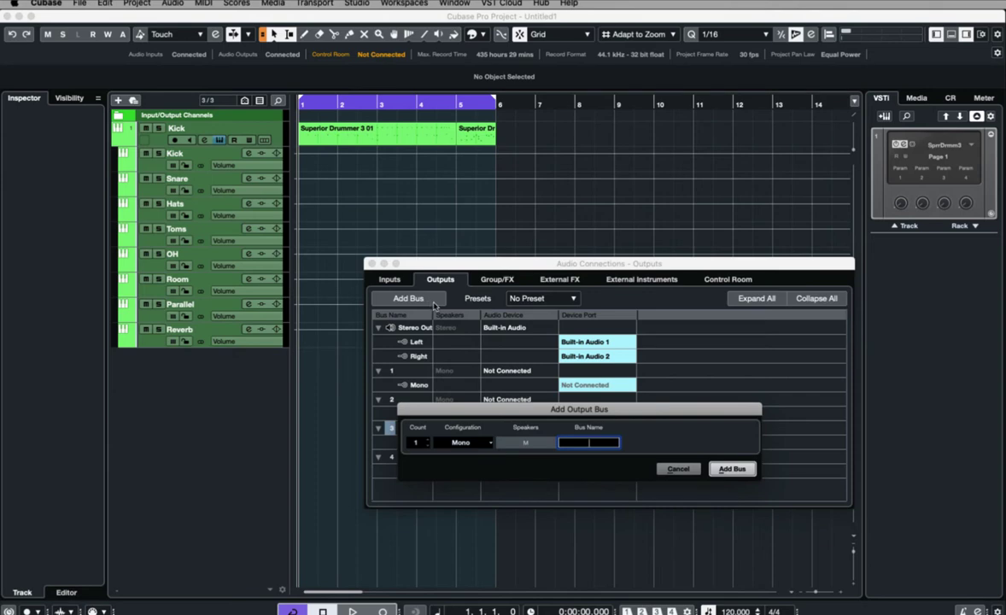
left_click(428, 441)
left_click(429, 440)
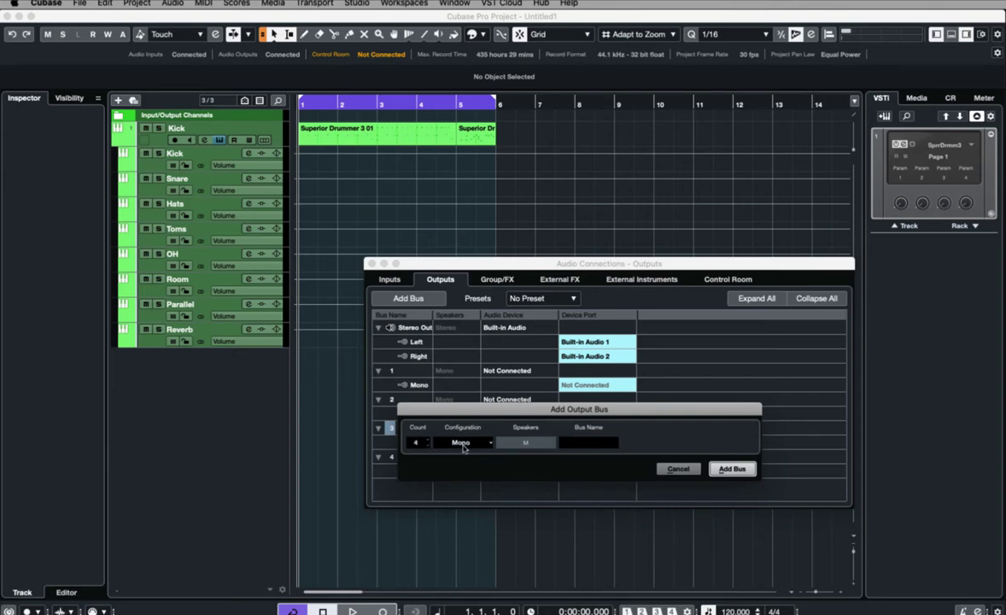
left_click(462, 442)
left_click(459, 453)
left_click(731, 469)
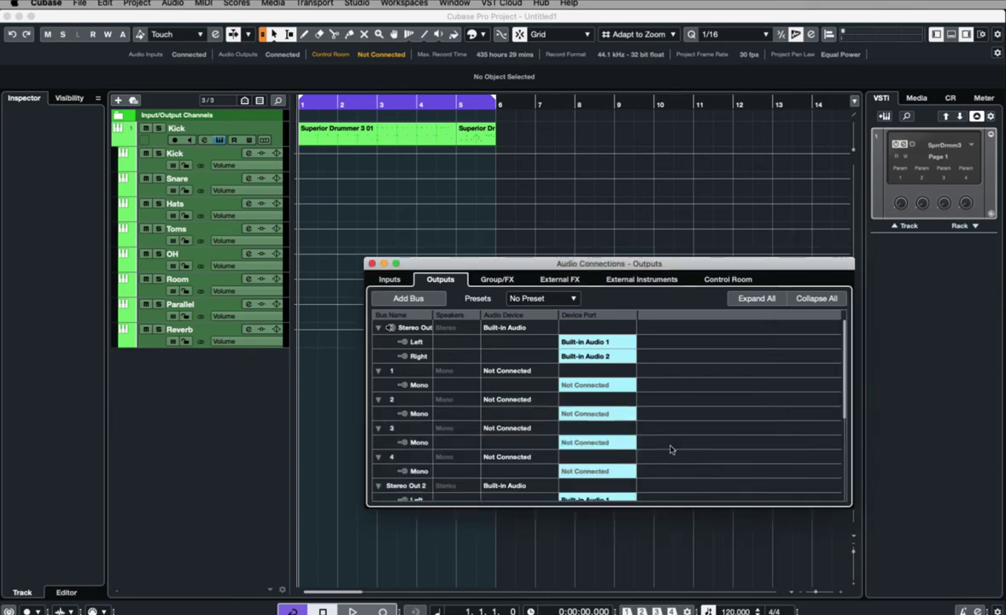
Set the audio device of Stereo Out 2, 3, 4 and 5 to Not Connected
scroll(669, 446, "down", 4)
left_click(506, 376)
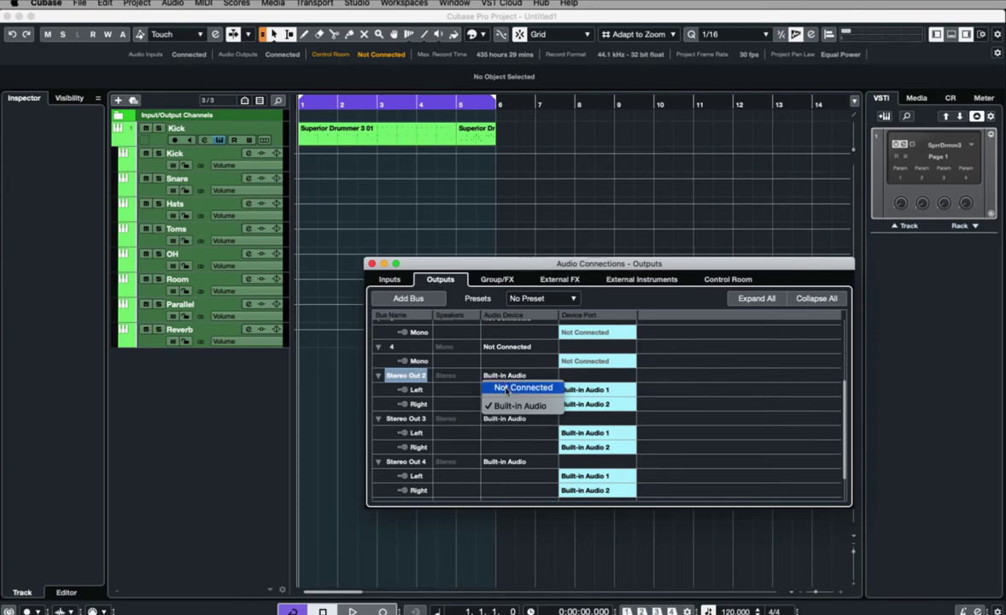
left_click(514, 387)
left_click(504, 419)
left_click(496, 432)
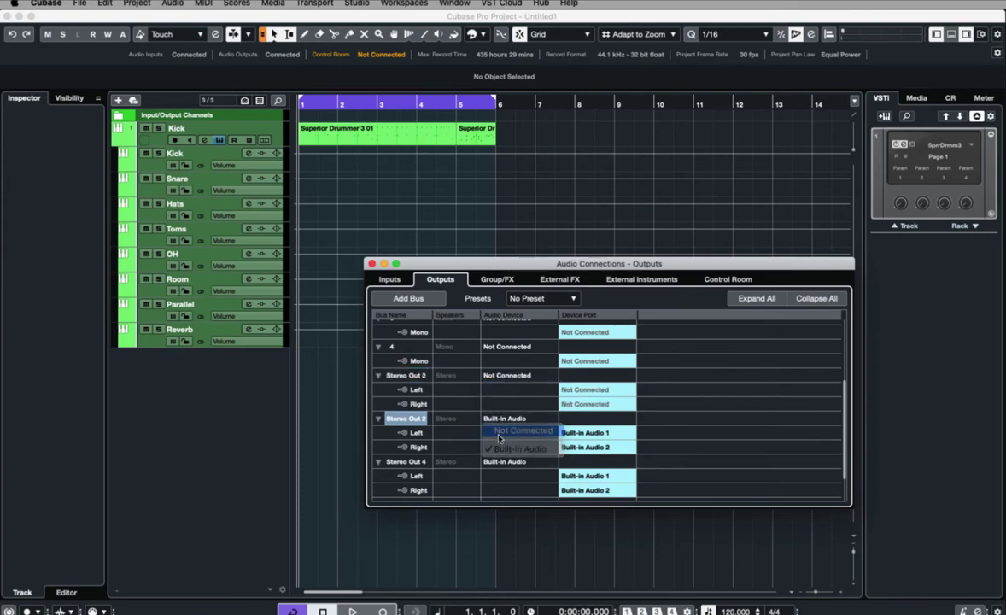
left_click(506, 461)
left_click(516, 475)
scroll(683, 461, "down", 2)
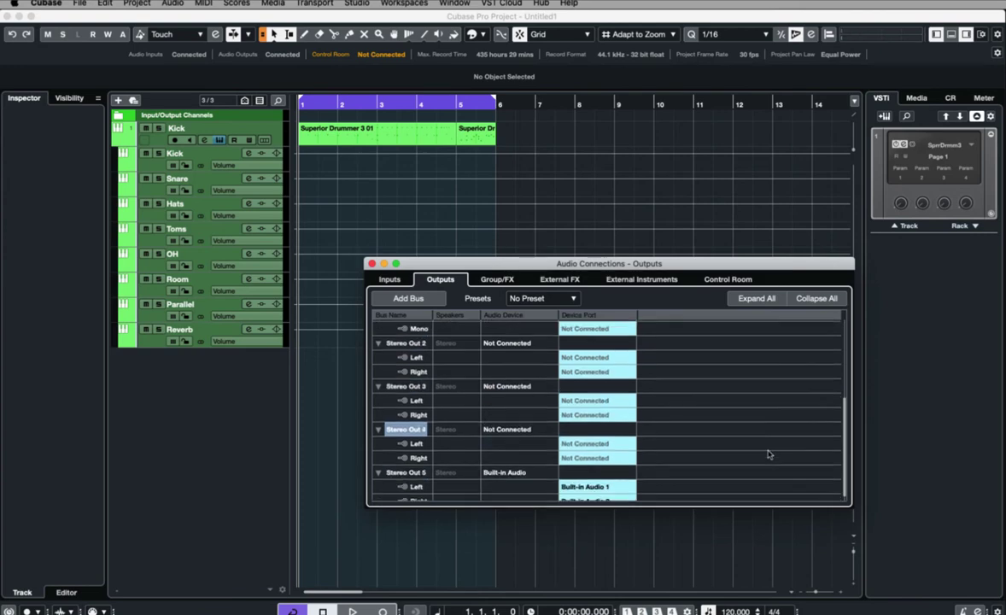
left_click(502, 465)
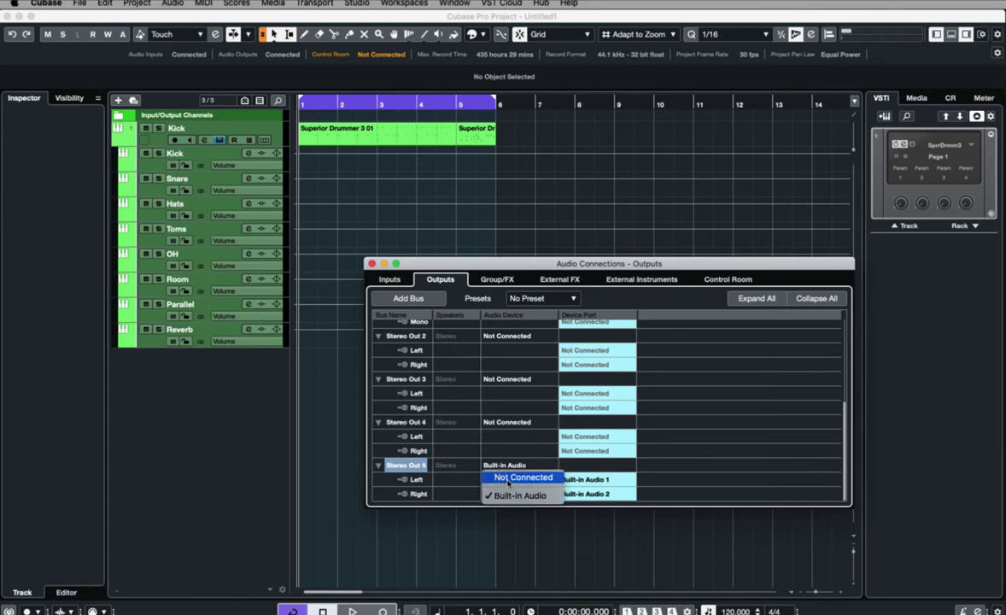
left_click(522, 476)
Review the mono and stereo output buses, and widen the Bus Name column
scroll(724, 407, "up", 4)
scroll(726, 407, "up", 2)
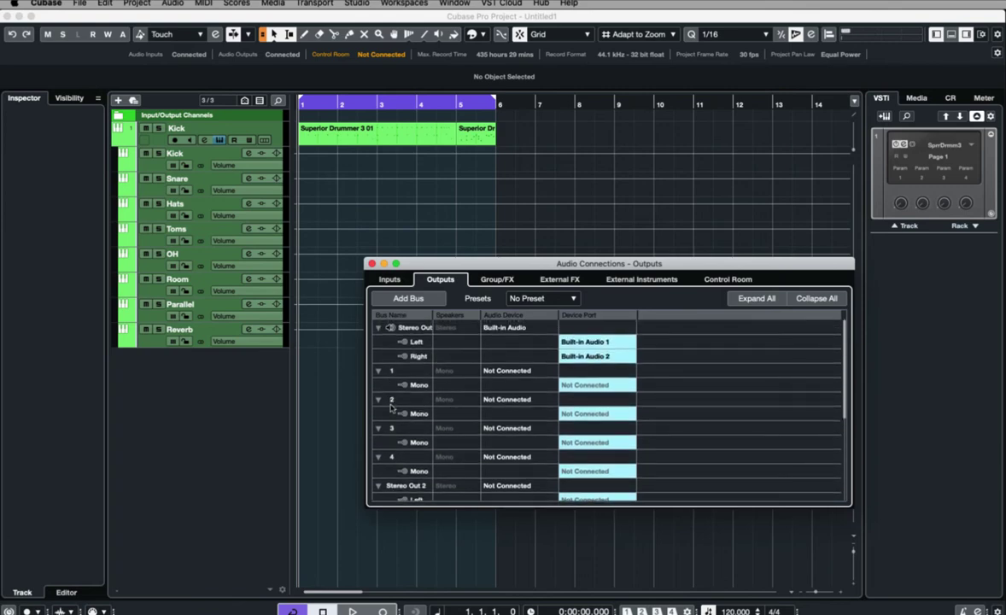
scroll(513, 418, "down", 5)
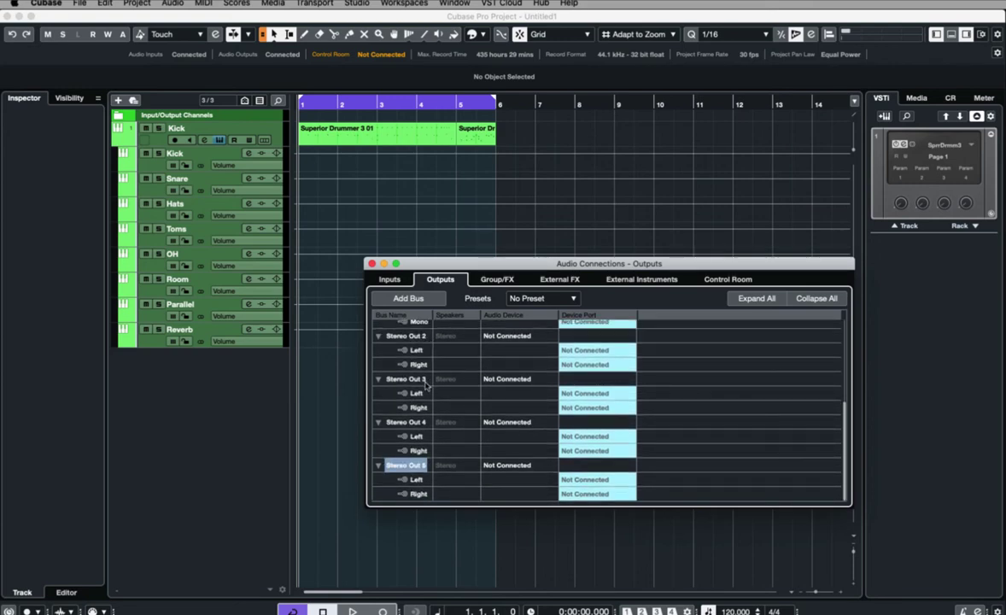
scroll(393, 435, "up", 5)
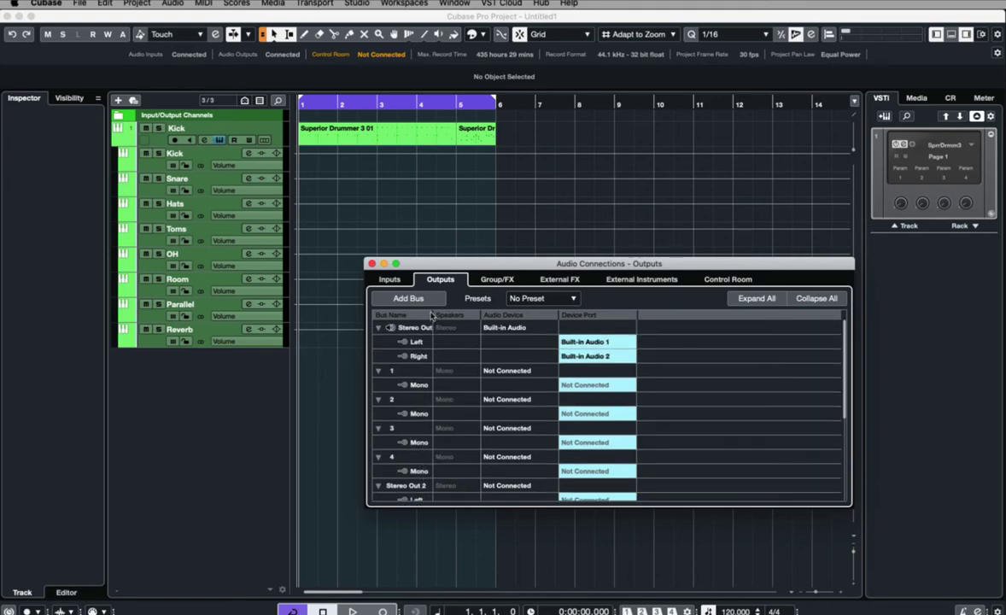
left_click_drag(429, 315, 456, 316)
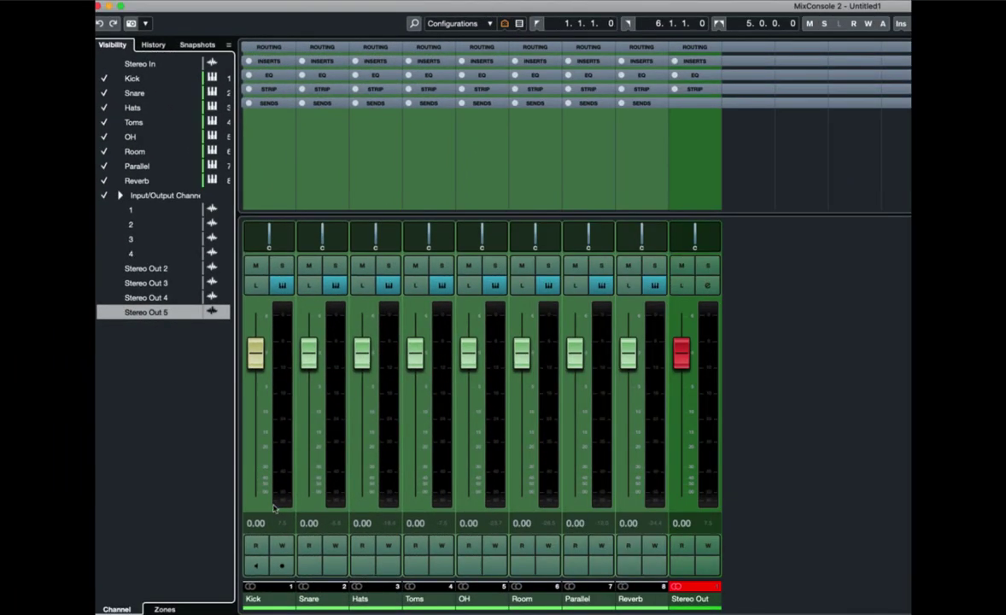
Expand and collapse the mixer's Routing rack, and switch its visibility off and back on
left_click(274, 48)
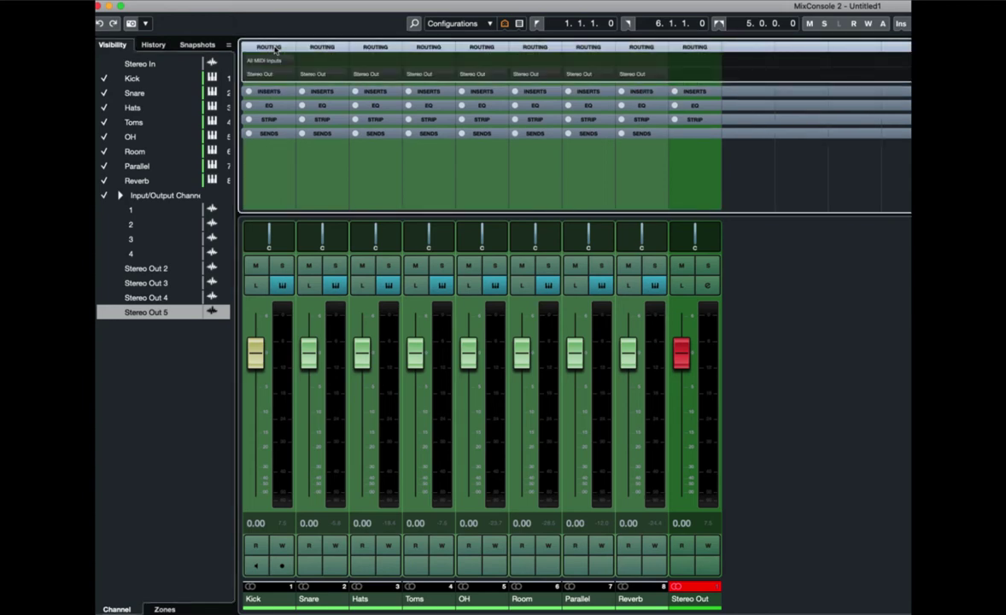
left_click(274, 48)
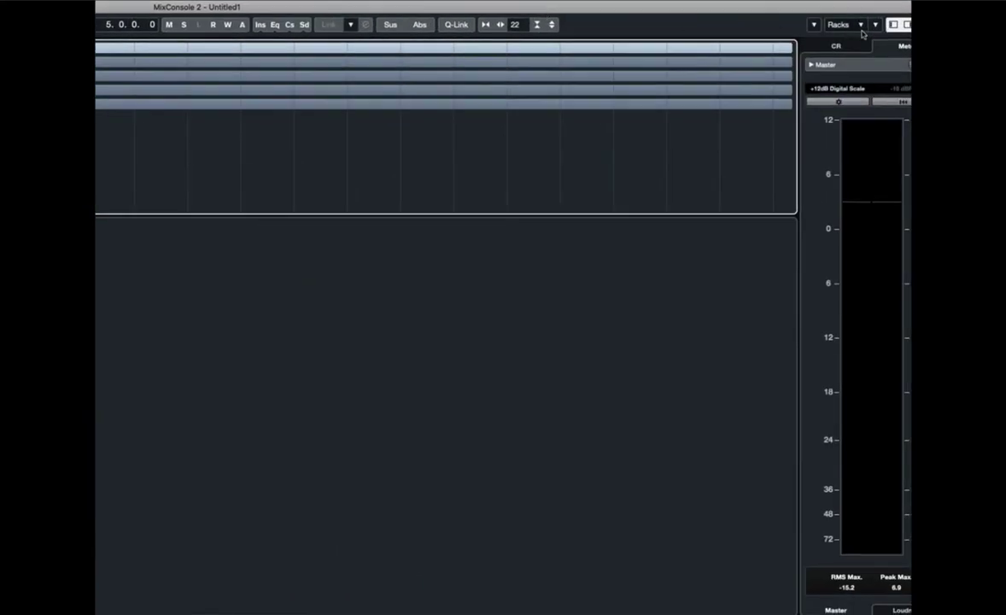
left_click(862, 27)
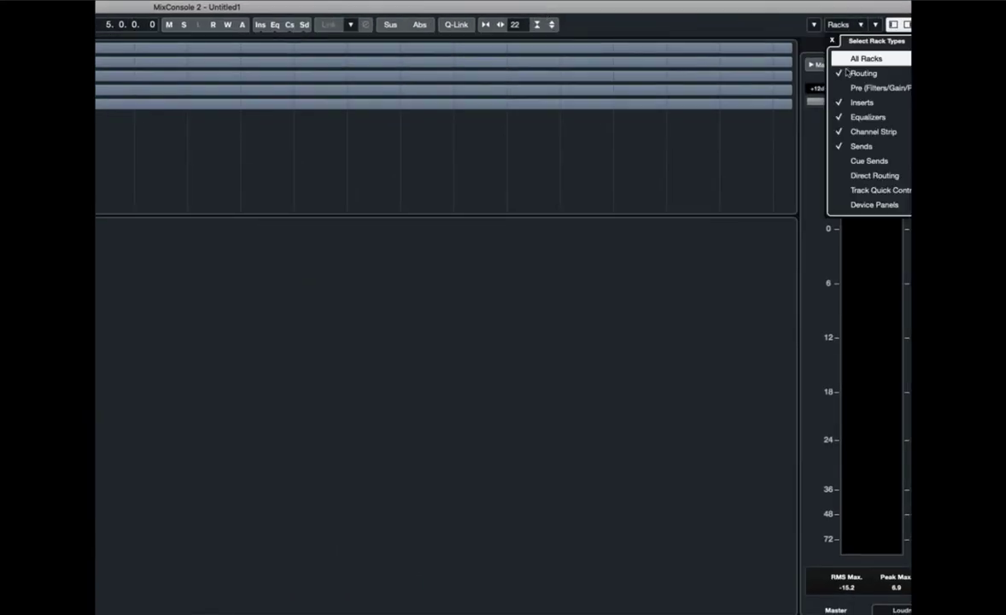
left_click(842, 74)
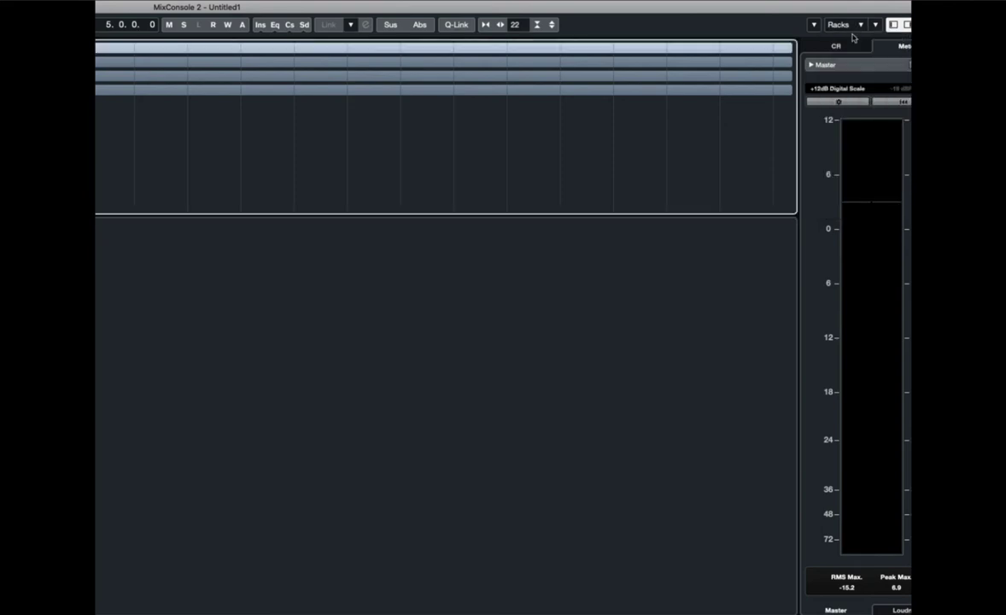
left_click(862, 27)
left_click(842, 73)
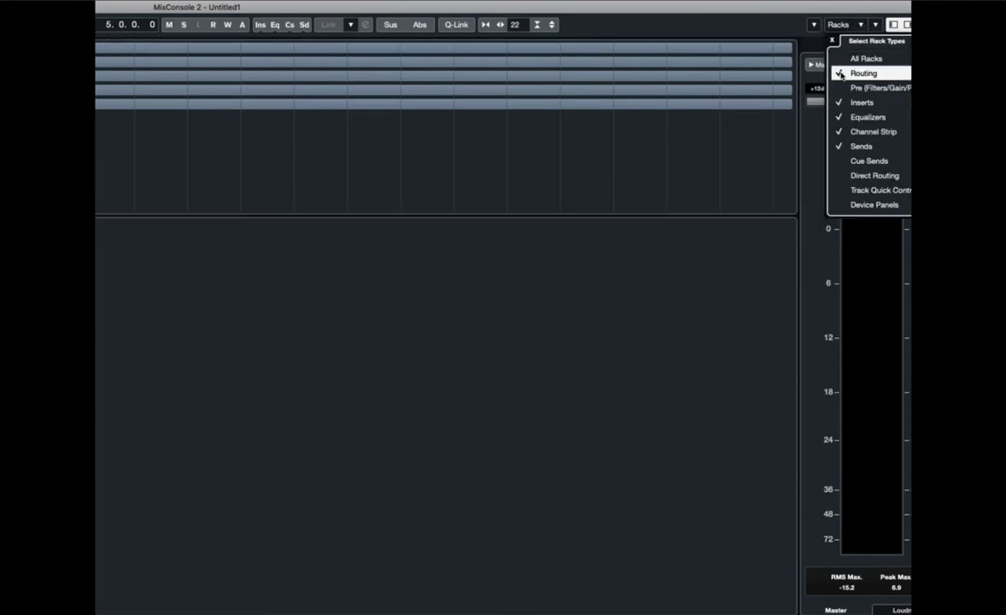
left_click_drag(721, 7, 1005, 4)
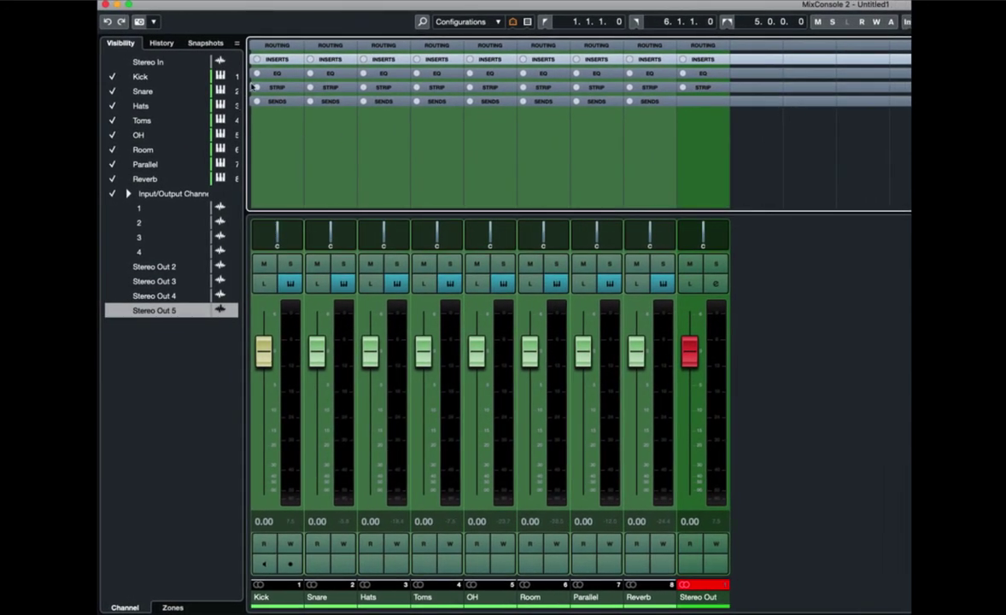
Expand the Routing rack and route the Kick channel's output to mono bus 1
left_click(284, 46)
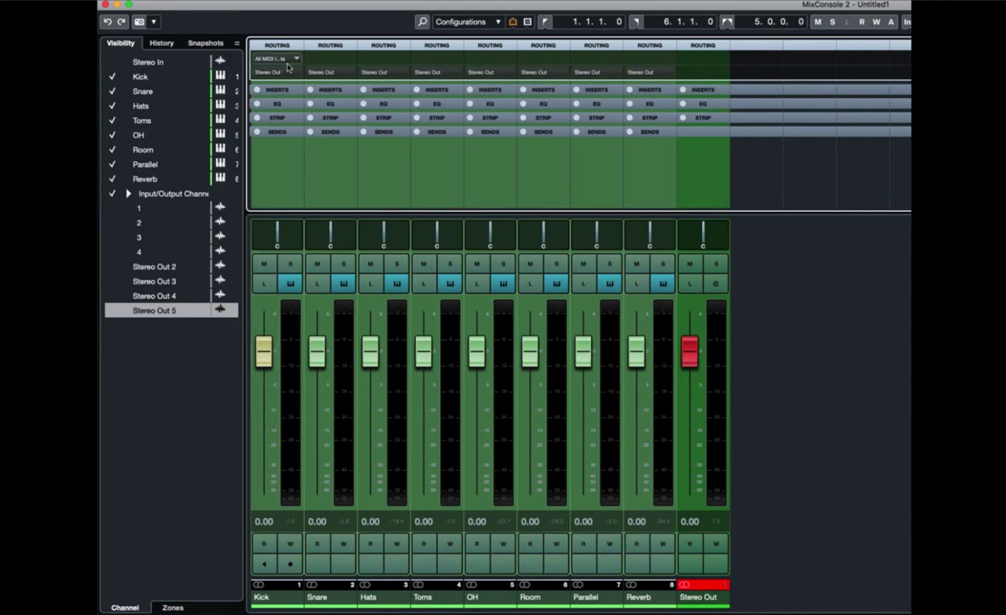
left_click(278, 72)
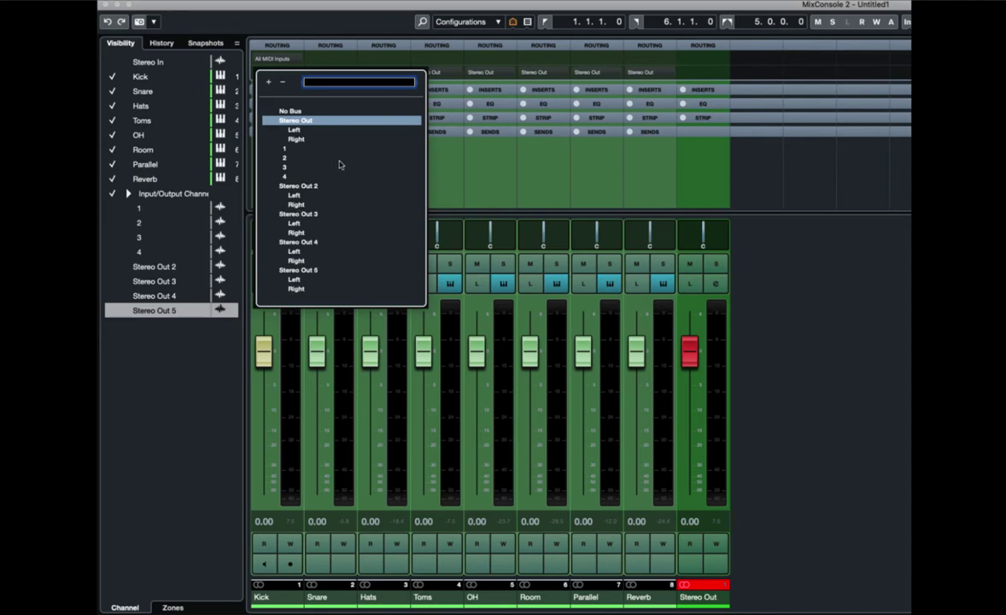
left_click(291, 150)
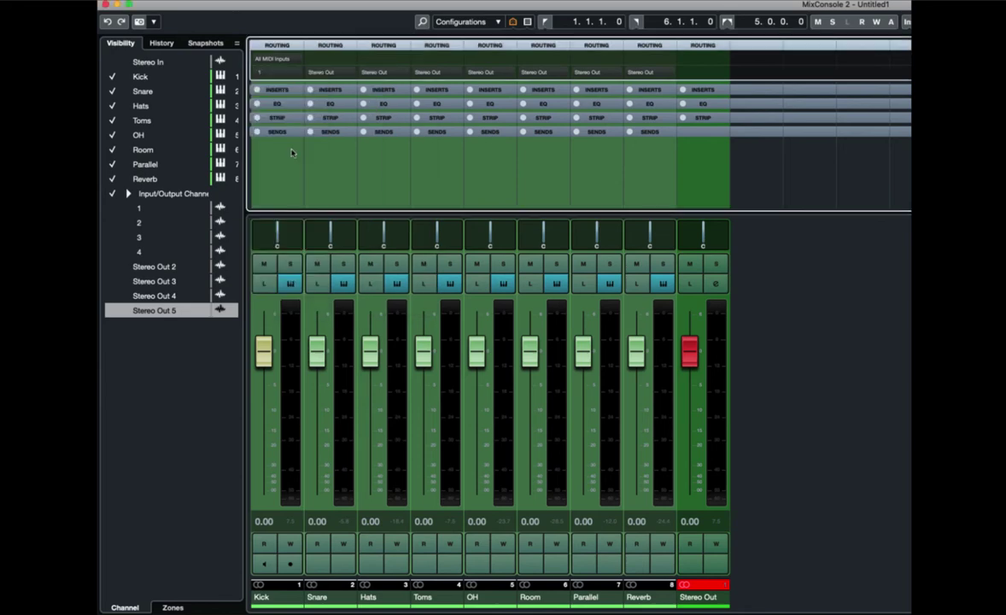
Route the Snare, Hats and Toms channel outputs to mono buses 2, 3 and 4 respectively
left_click(337, 75)
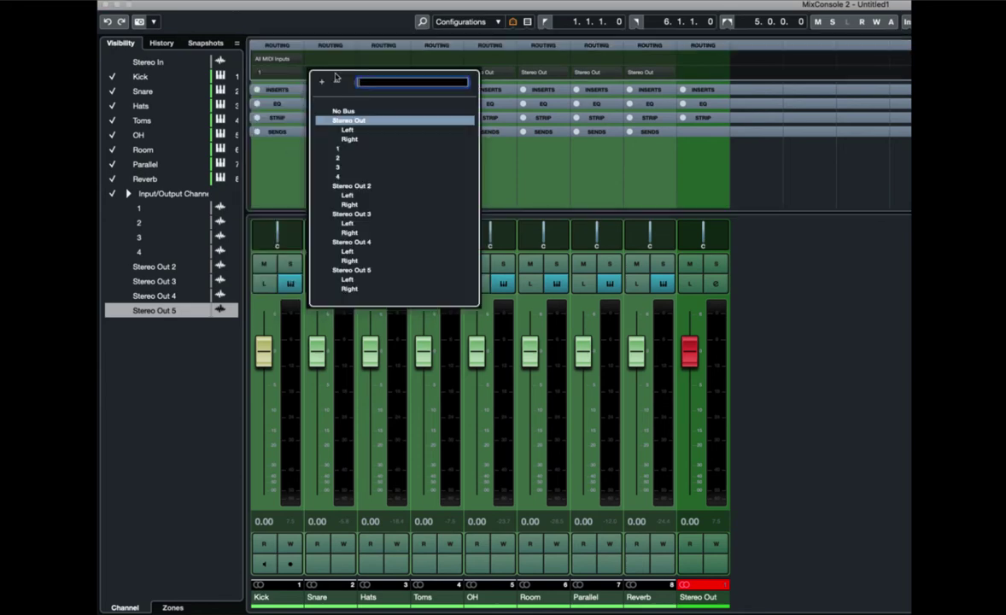
left_click(347, 158)
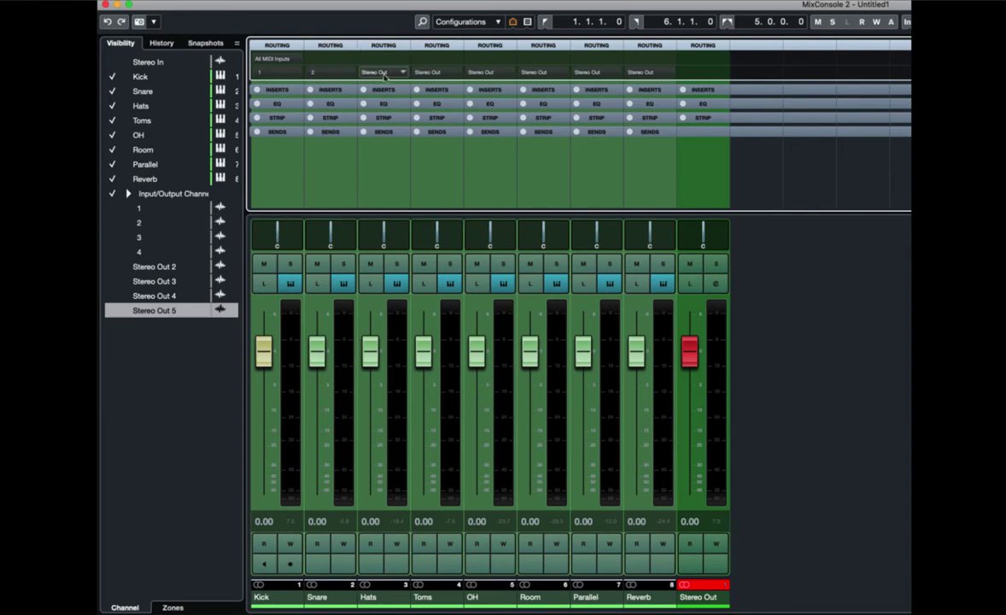
left_click(386, 75)
left_click(371, 158)
left_click(434, 75)
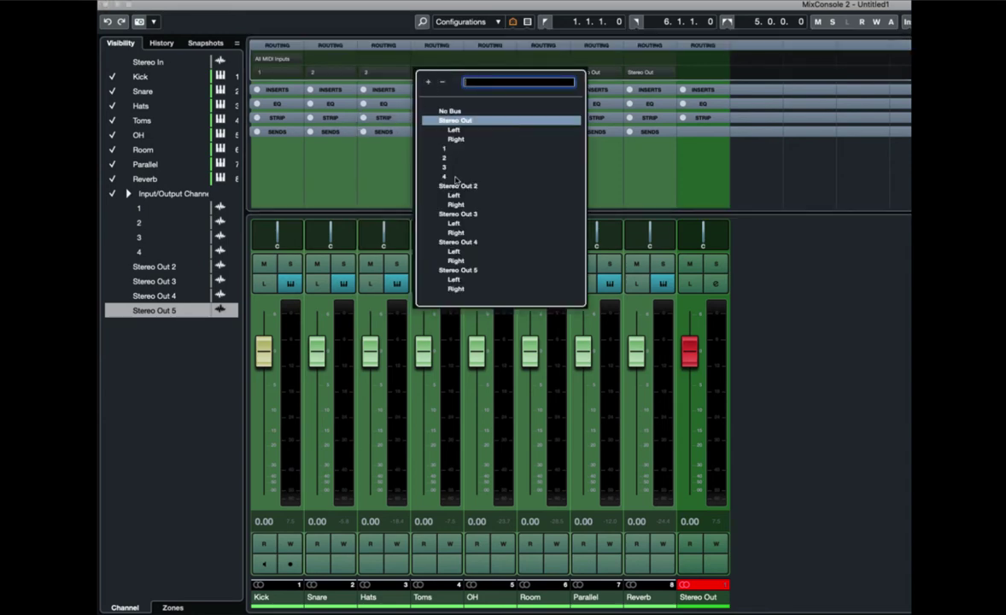
left_click(423, 169)
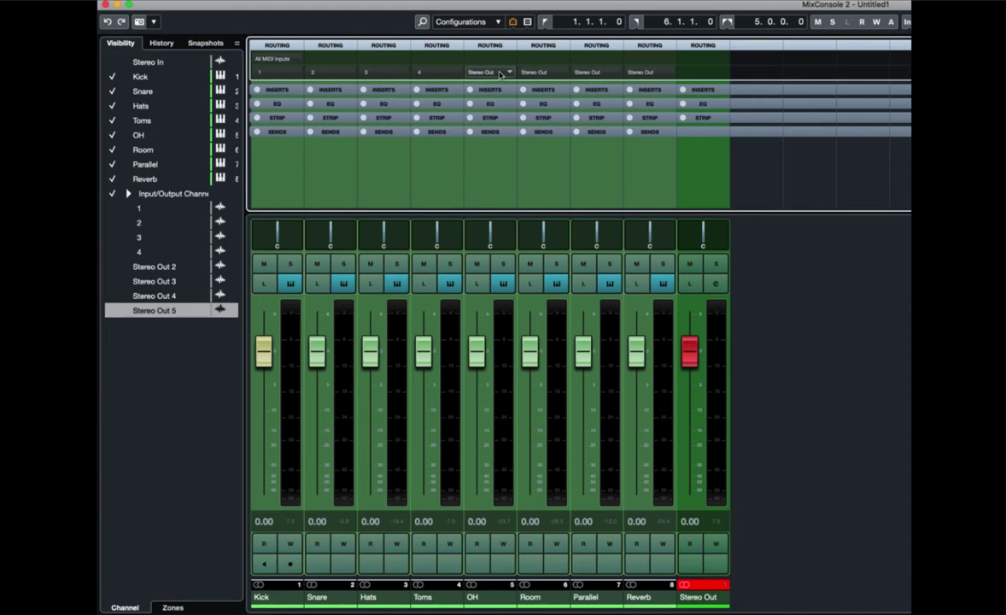
Route the OH, Room, Parallel and Reverb channel outputs to Stereo Out 2, 3, 4 and 5 respectively
left_click(500, 75)
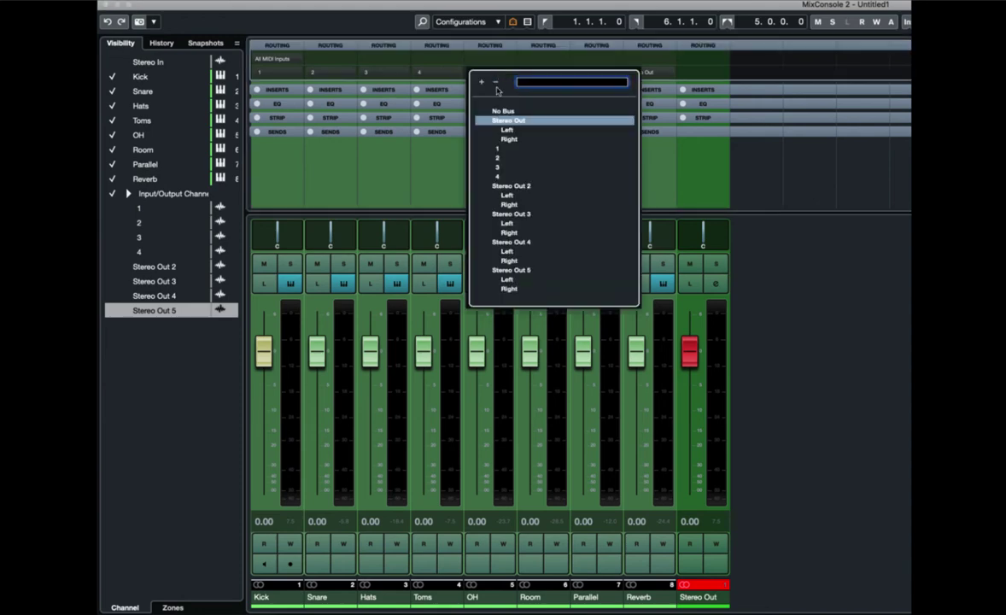
left_click(514, 186)
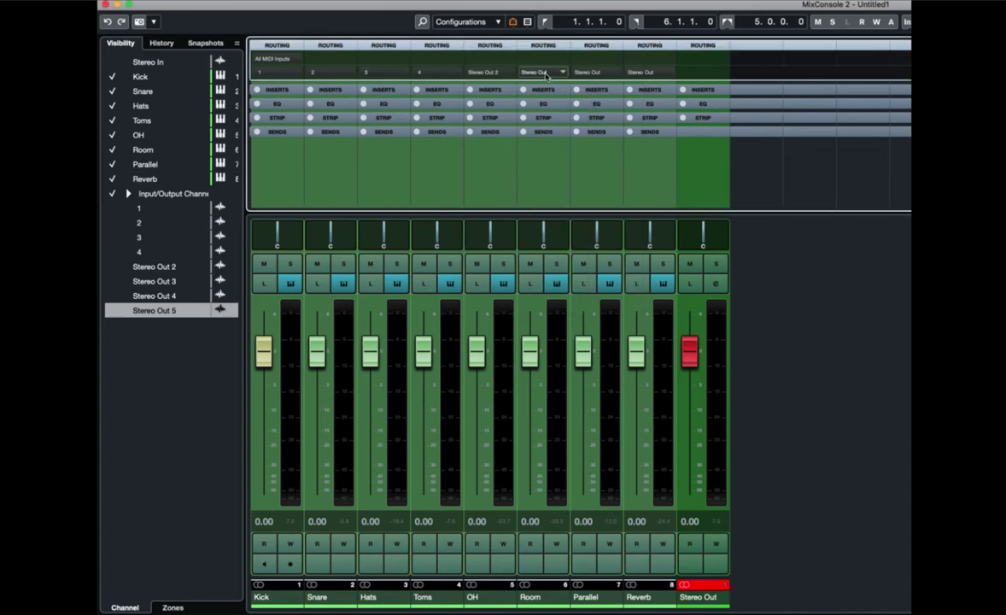
left_click(546, 75)
left_click(527, 202)
left_click(597, 74)
left_click(618, 242)
left_click(650, 73)
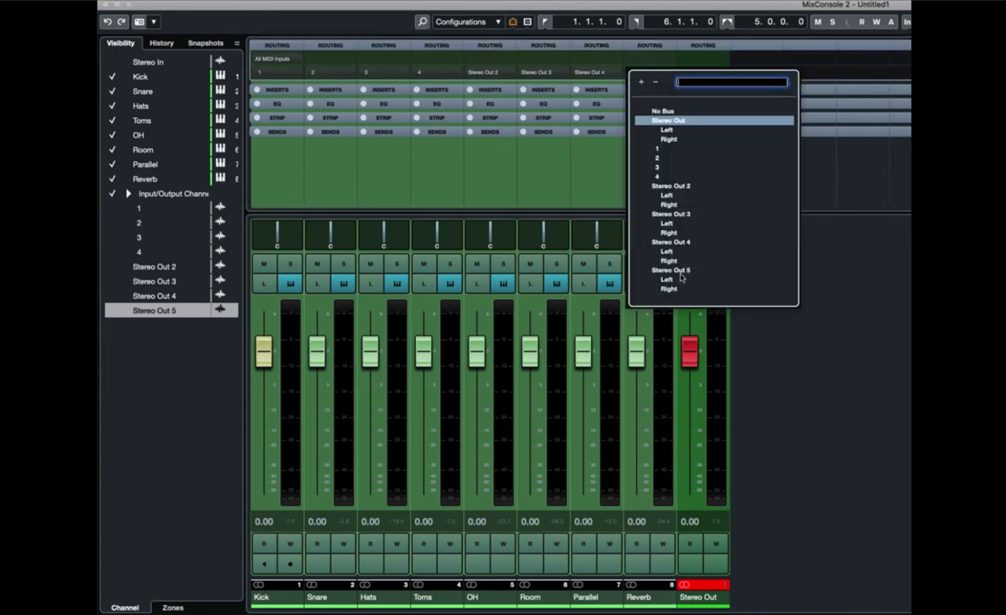
left_click(628, 255)
key("space")
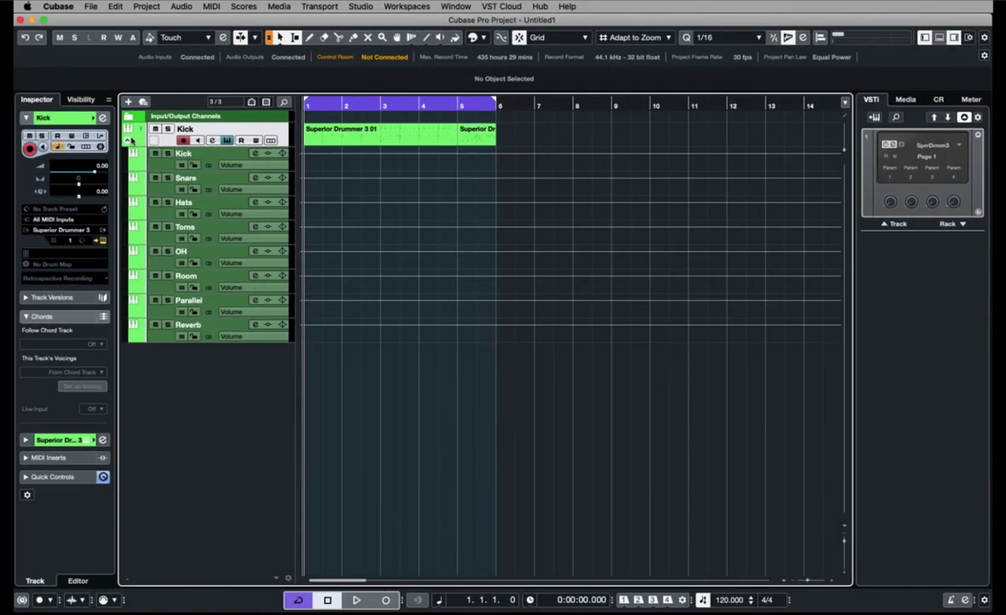
Collapse the Kick instrument track's lanes and render both its MIDI events in place as separate events with Complete Signal Path processing
left_click(128, 142)
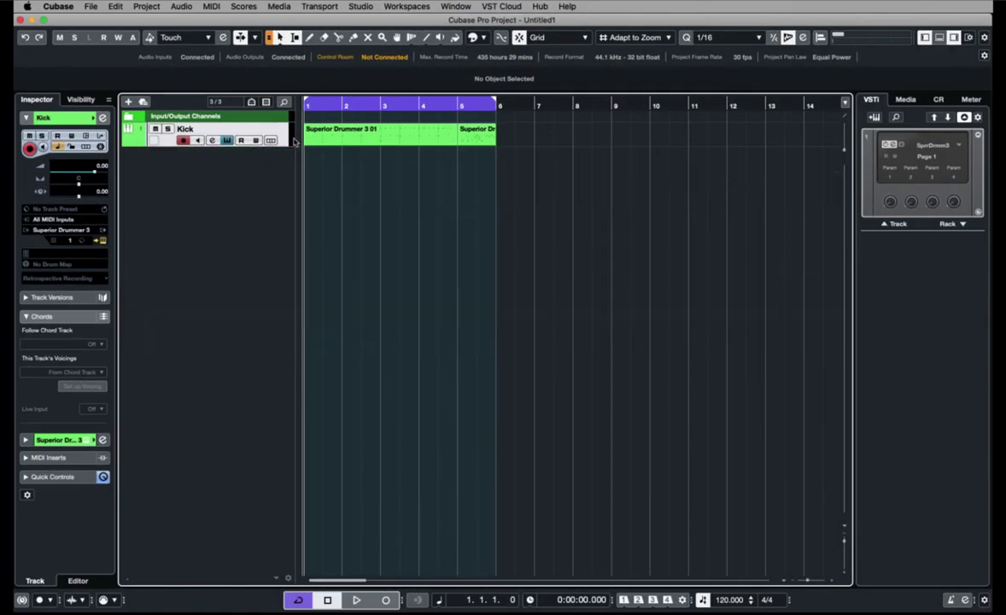
left_click_drag(508, 146, 361, 143)
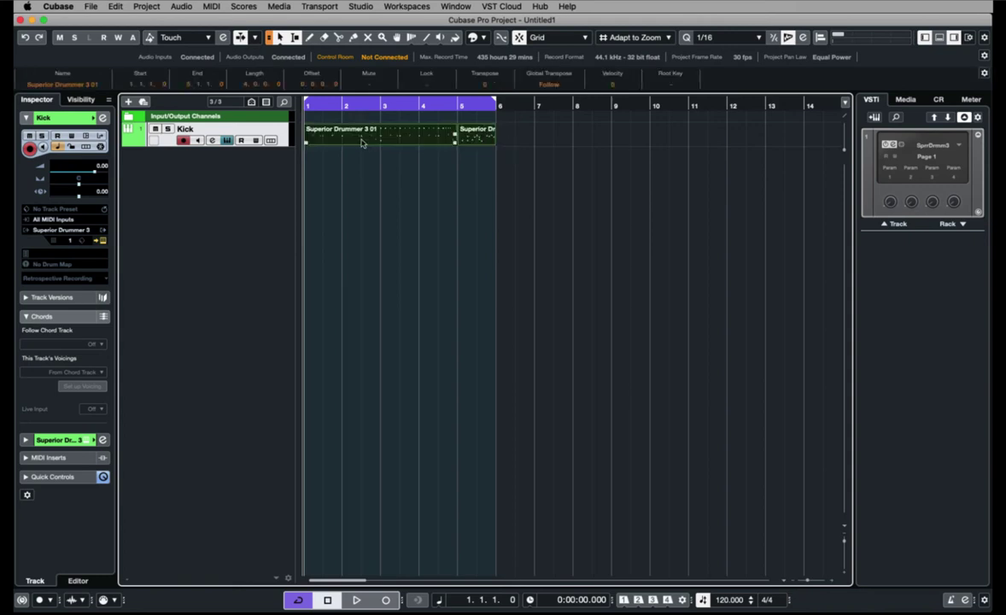
left_click(115, 7)
mouse_move(176, 118)
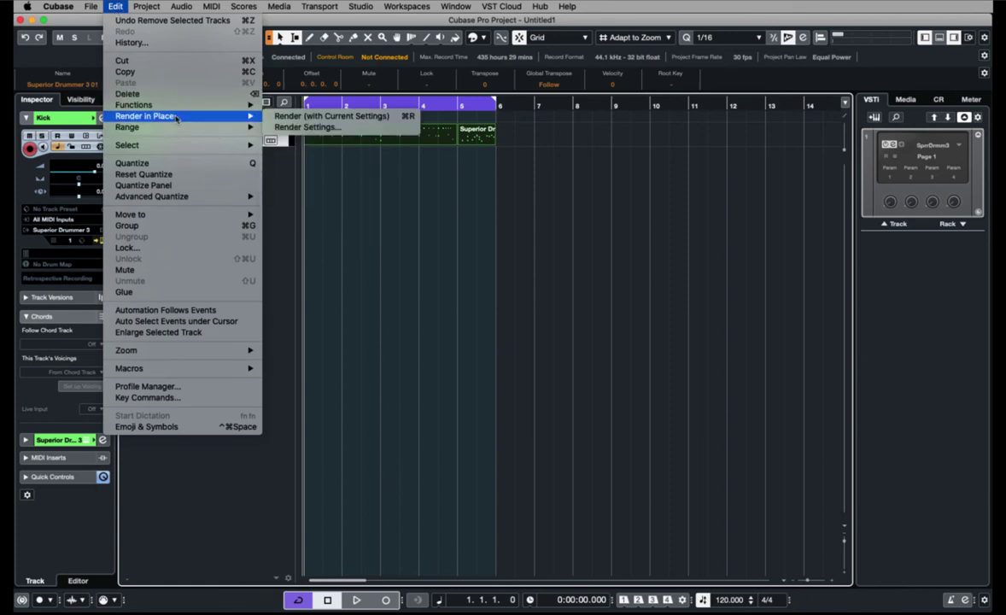
left_click(286, 128)
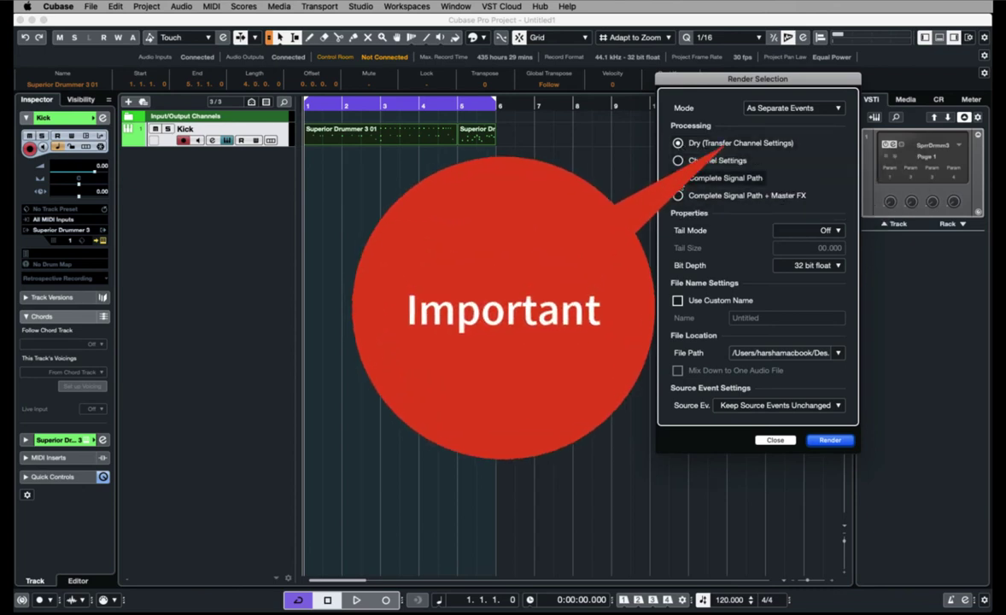
left_click(678, 178)
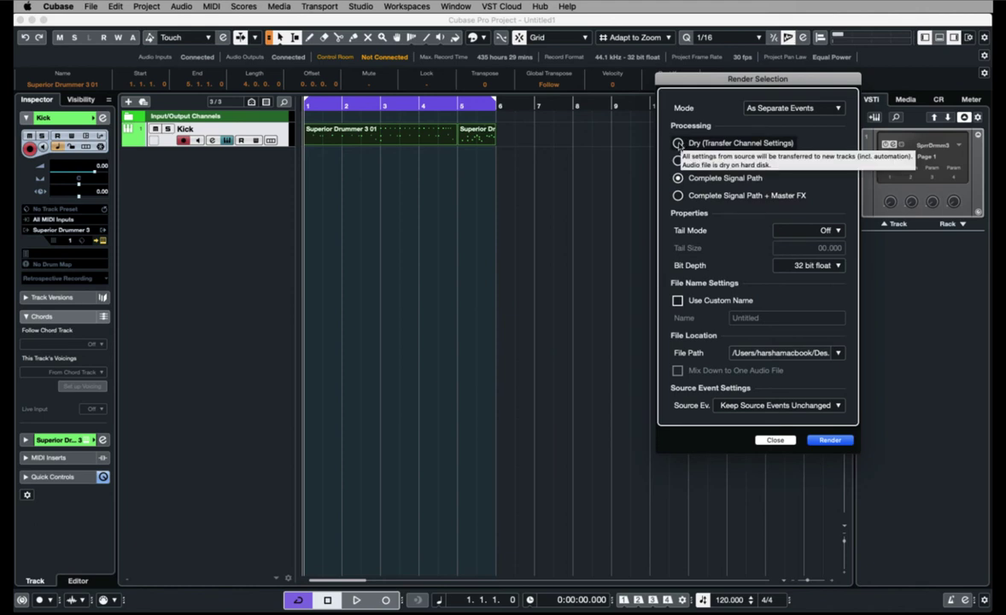
left_click(828, 440)
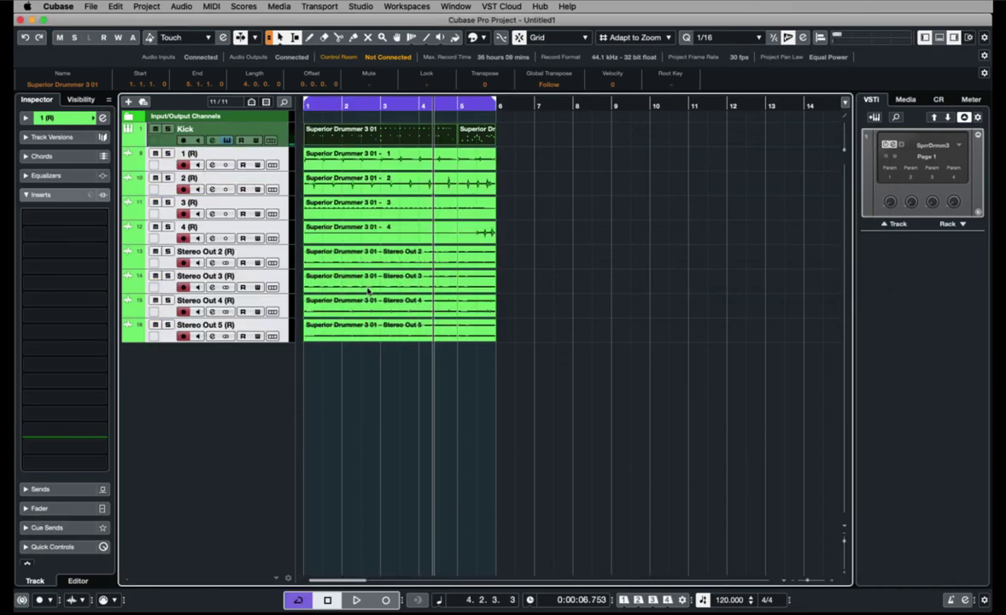
Play the rendered tracks from the project start, mute the original Kick instrument track, and stop playback
key("period")
key("space")
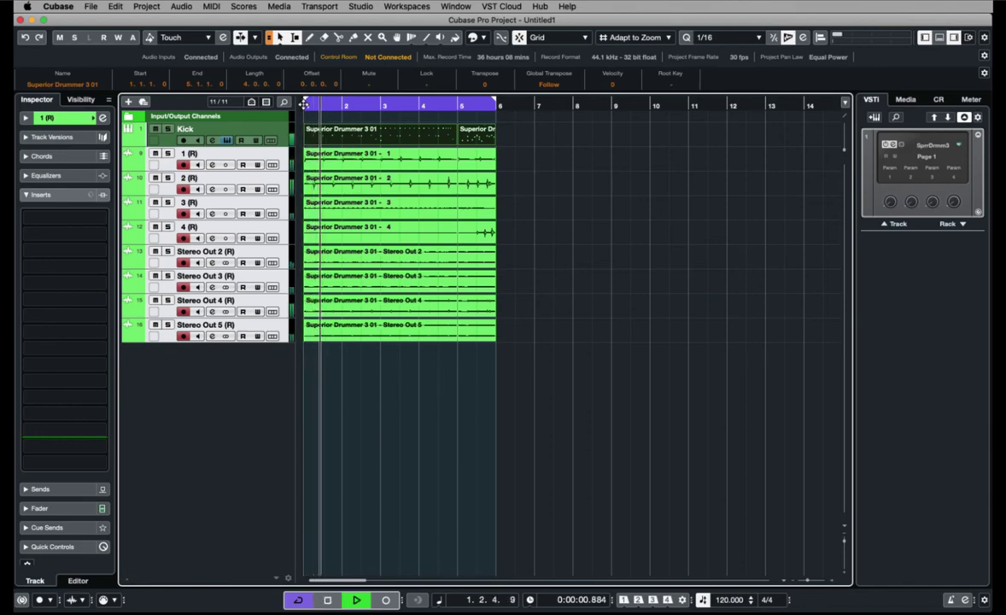
left_click(155, 129)
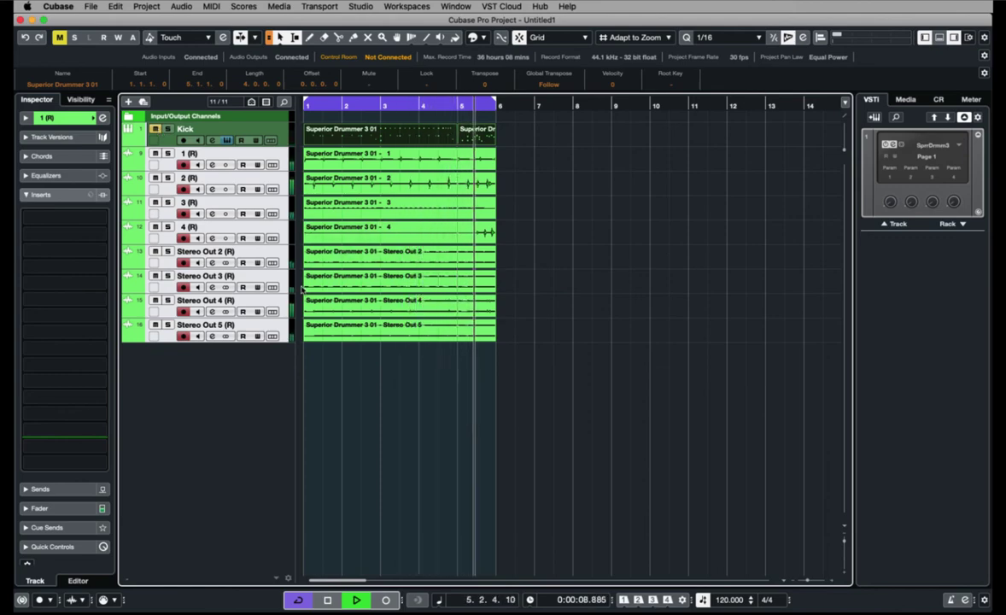
key("space")
Rename the eight rendered tracks, in order, to Kick, Snare, Hats, Toms, OH, Room, Parellel and Reverb
double_click(189, 154)
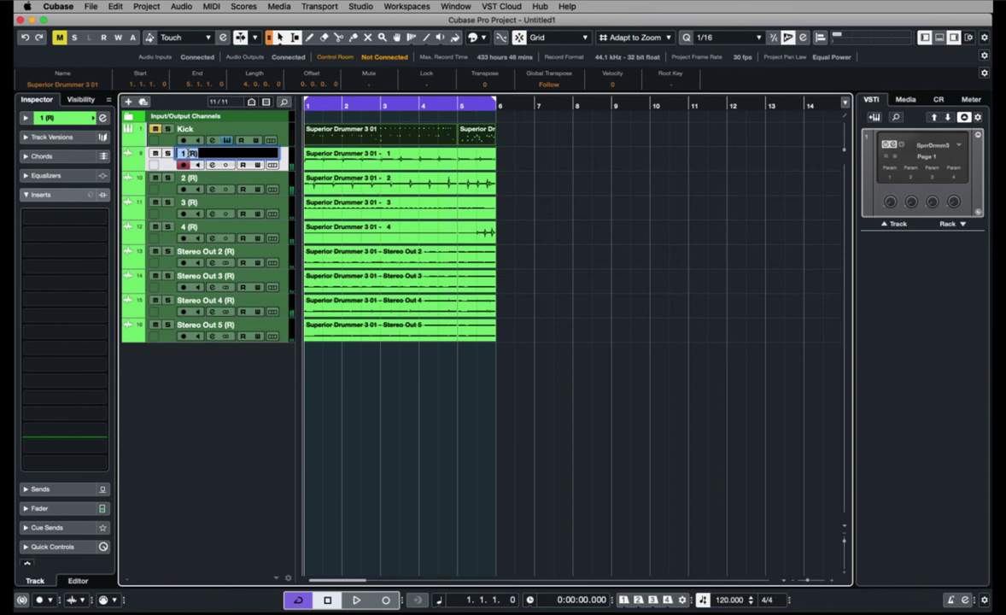
type("Kick")
double_click(190, 178)
type("Snare")
double_click(189, 202)
type("Hats")
double_click(189, 227)
type("Toms")
double_click(205, 252)
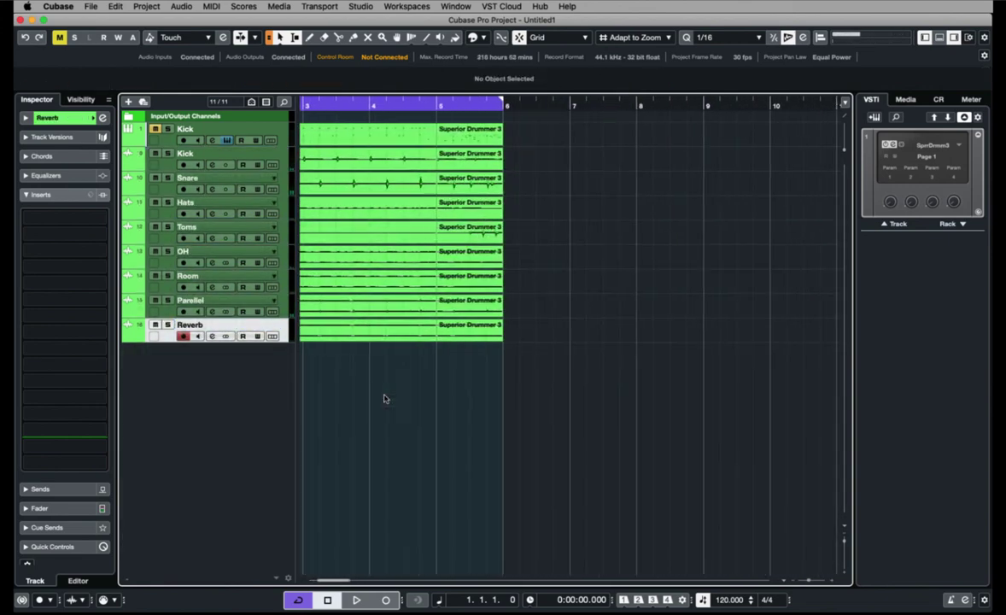
key("shift+h")
key("shift+h")
scroll(384, 399, "left", 4)
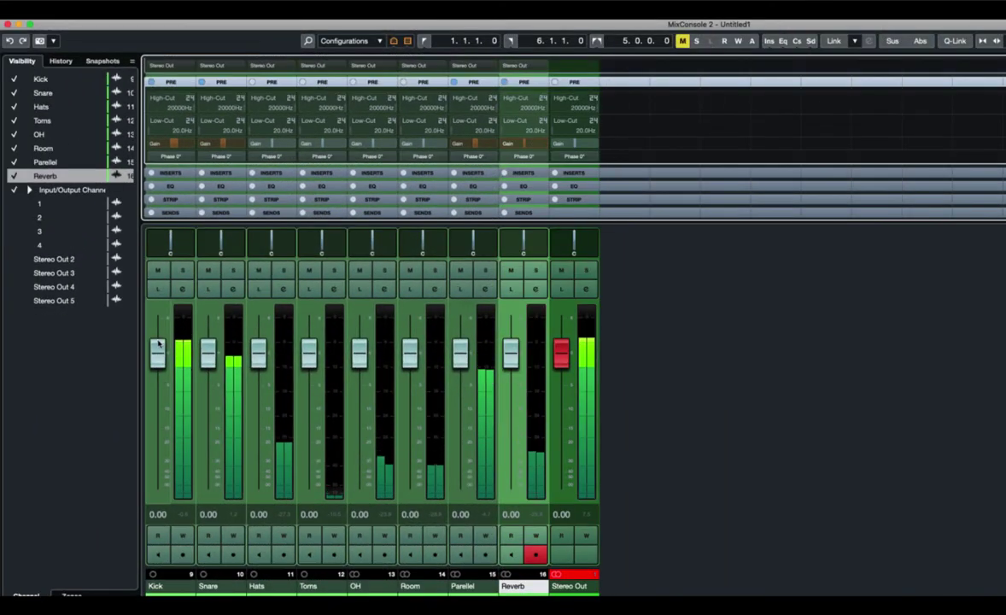
Lower the faders of all eight rendered drum channels, from Kick through Reverb, to minus infinity
left_click_drag(158, 344, 158, 484)
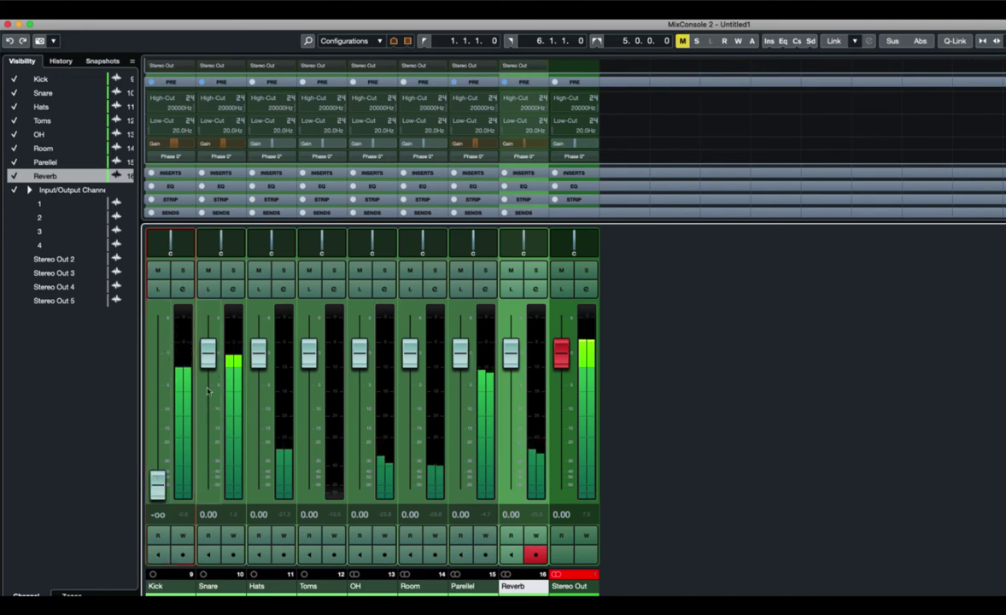
left_click_drag(207, 350, 208, 484)
left_click_drag(259, 350, 259, 484)
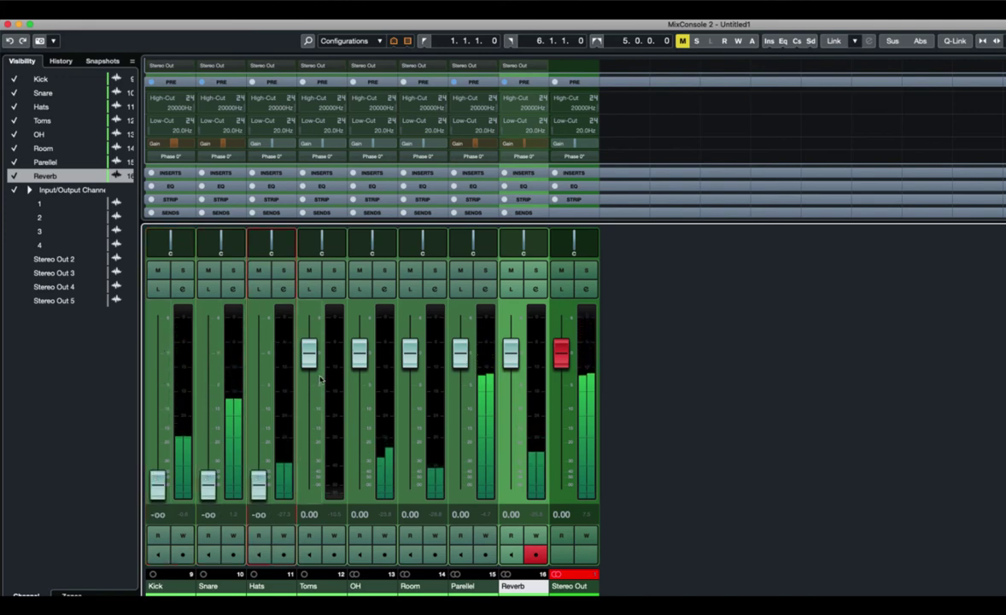
left_click_drag(309, 350, 309, 484)
left_click_drag(360, 350, 359, 485)
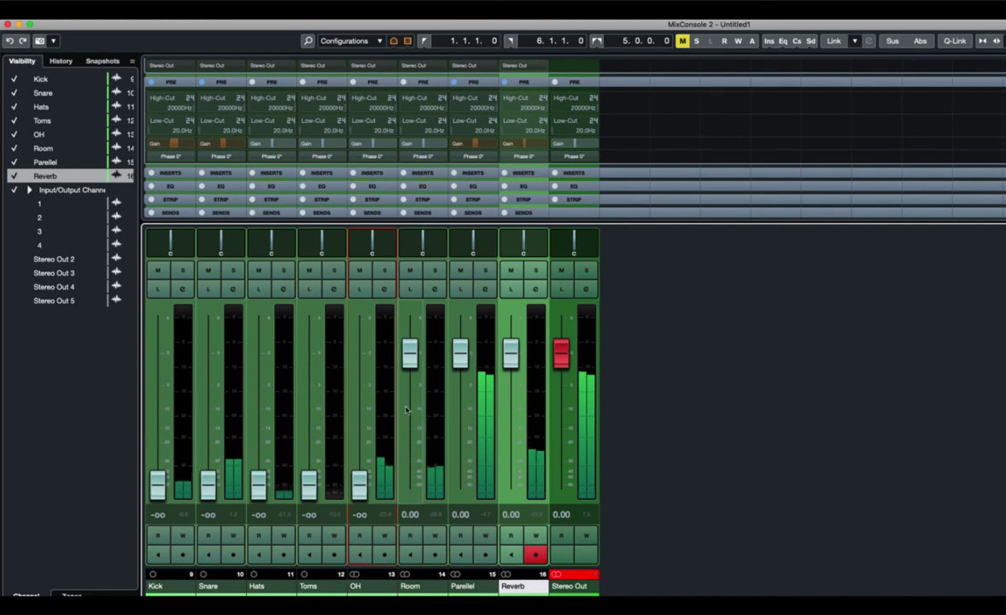
left_click_drag(409, 350, 409, 390)
left_click_drag(412, 465, 411, 495)
left_click_drag(460, 350, 491, 506)
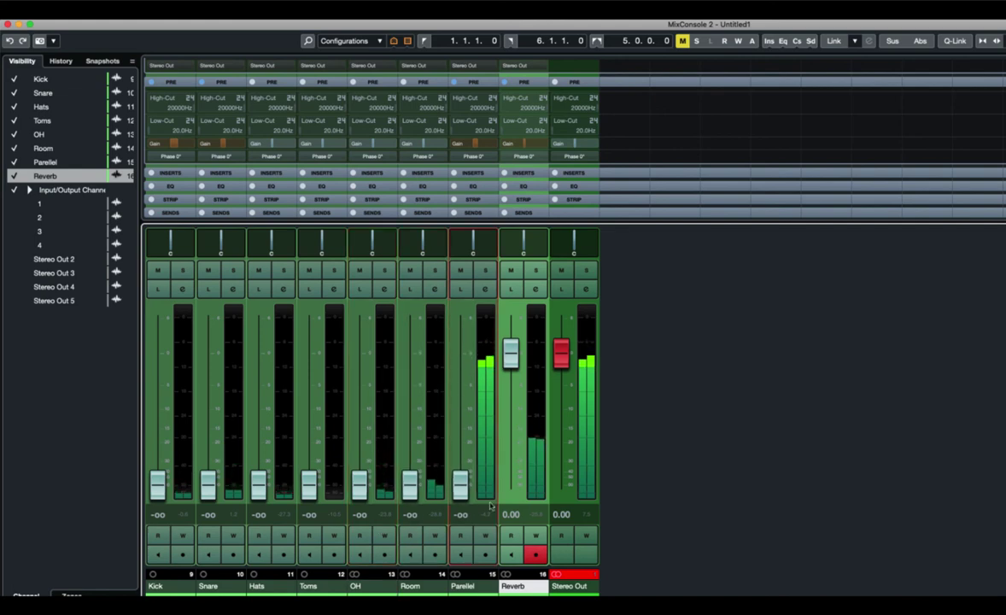
left_click_drag(511, 345, 510, 485)
Raise the Kick fader to -1.39 dB and the Snare fader to -4.42 dB, and bring up the Parellel and Reverb faders
left_click_drag(158, 484, 168, 371)
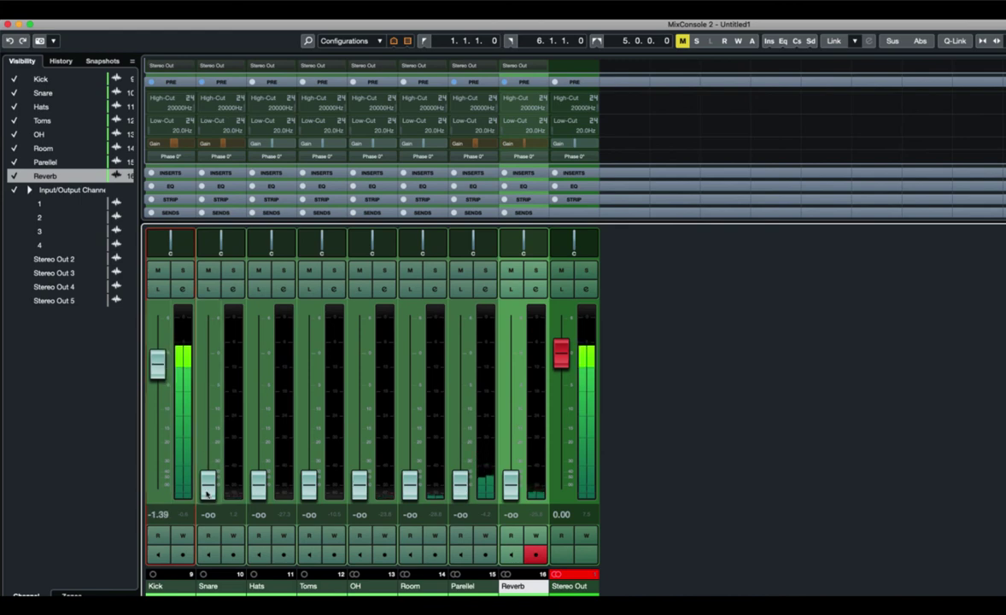
left_click_drag(206, 494, 214, 397)
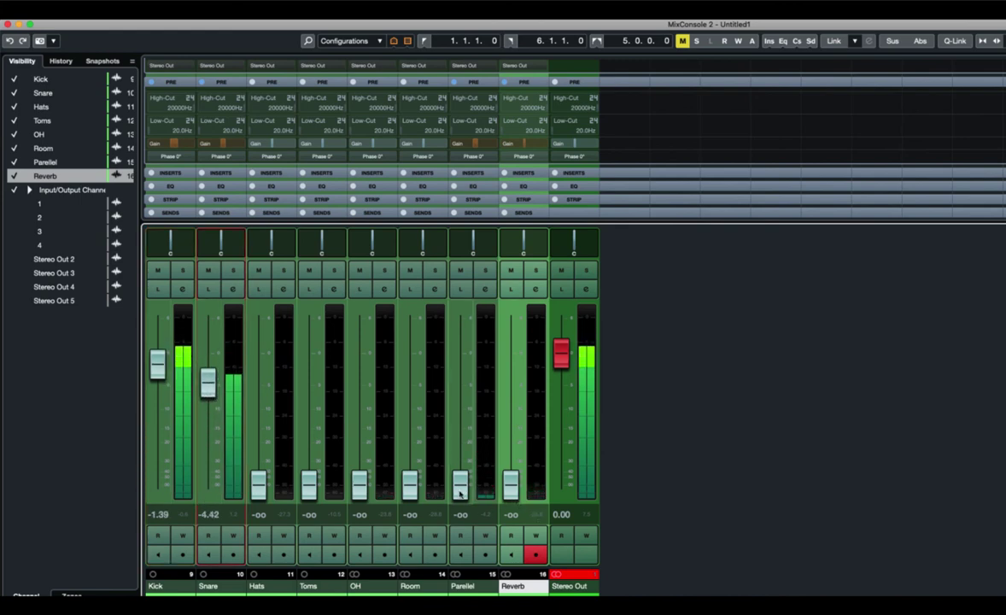
left_click_drag(461, 494, 468, 372)
left_click_drag(510, 484, 527, 333)
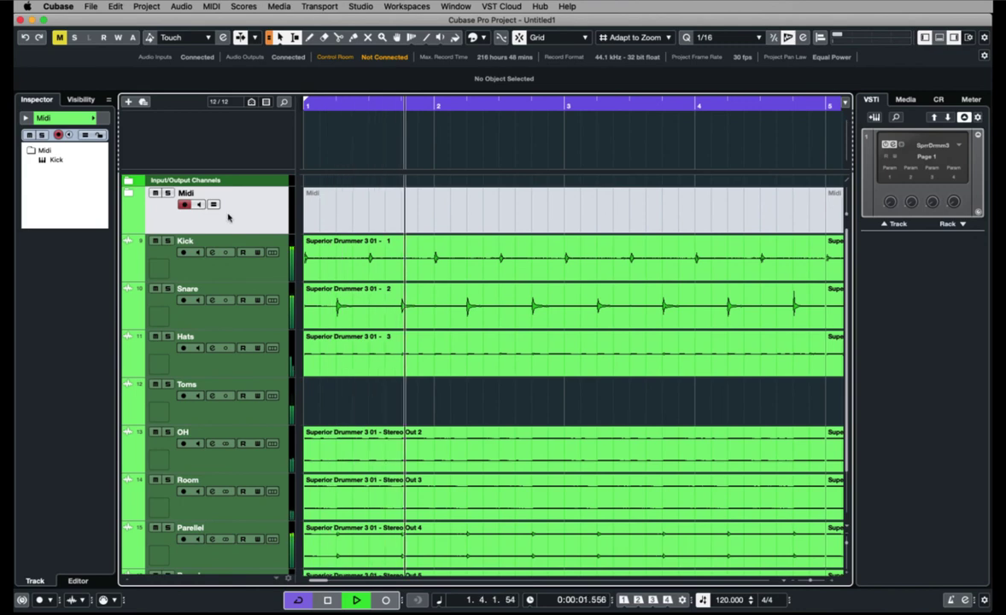
Move the Midi folder into the upper section of the divided track list, shrink that section, stop playback, and select the rendered Kick track
left_click_drag(227, 217, 221, 149)
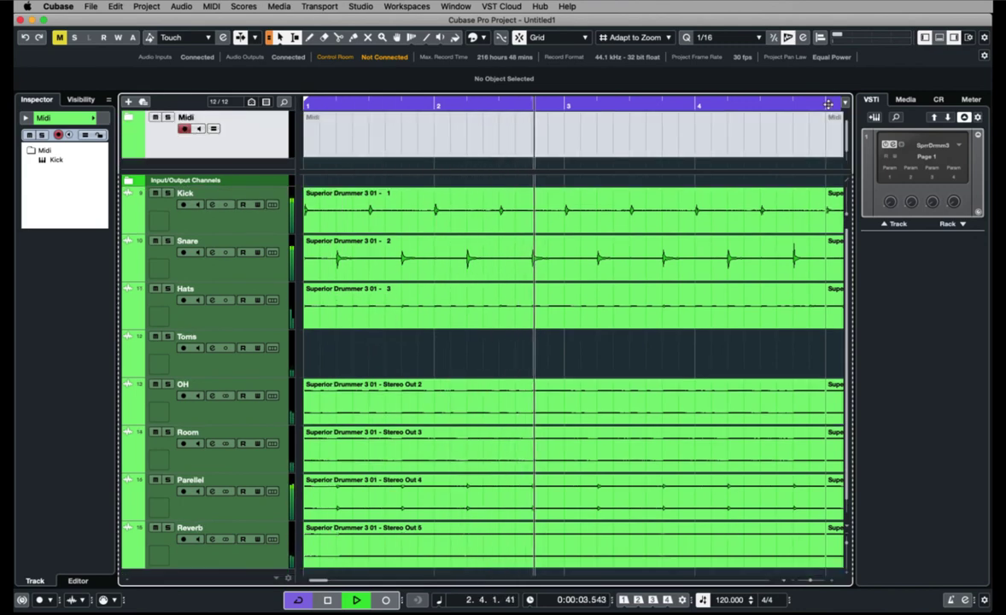
left_click_drag(802, 173, 803, 137)
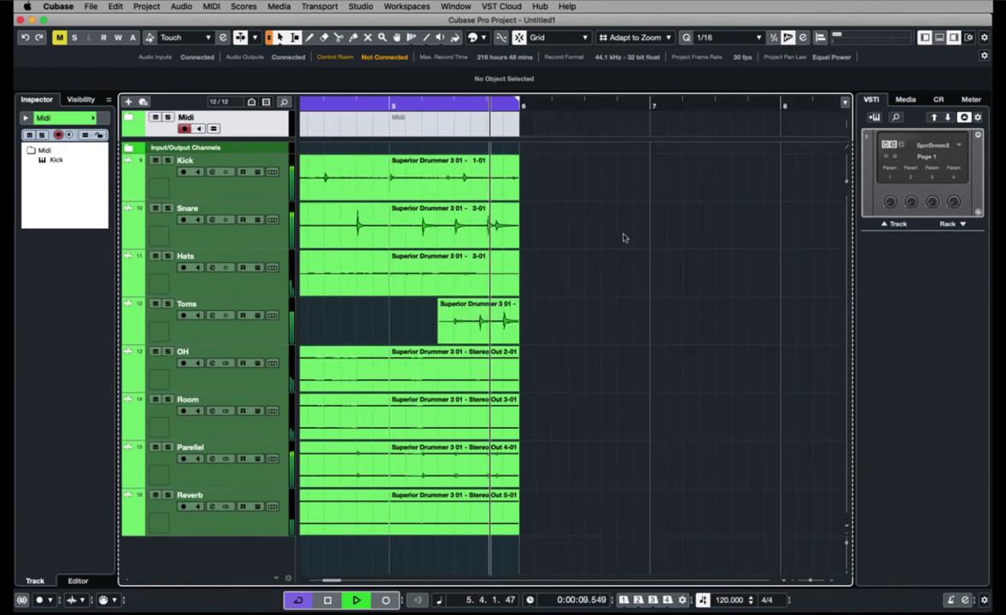
key("space")
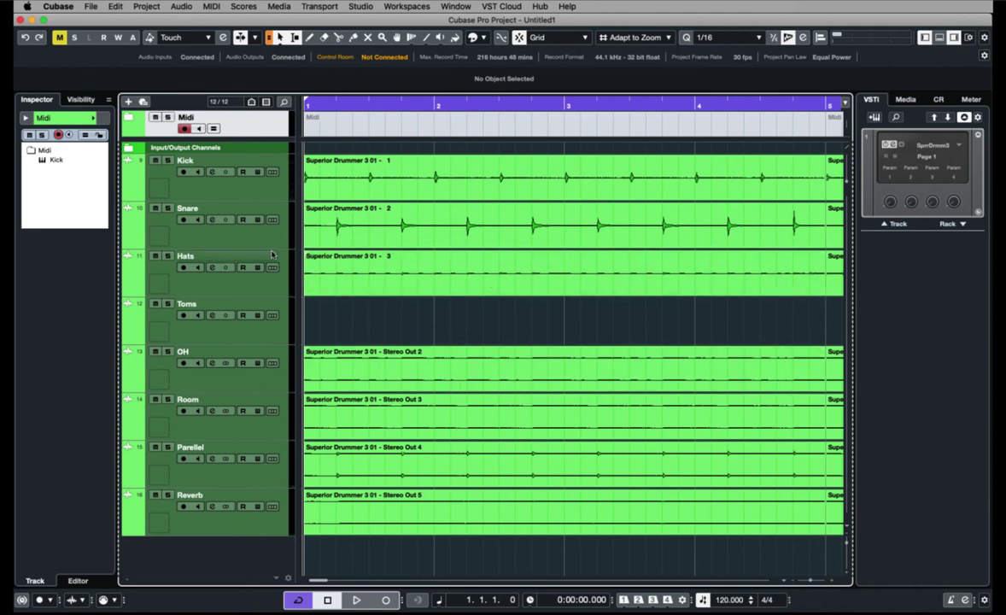
left_click(260, 198)
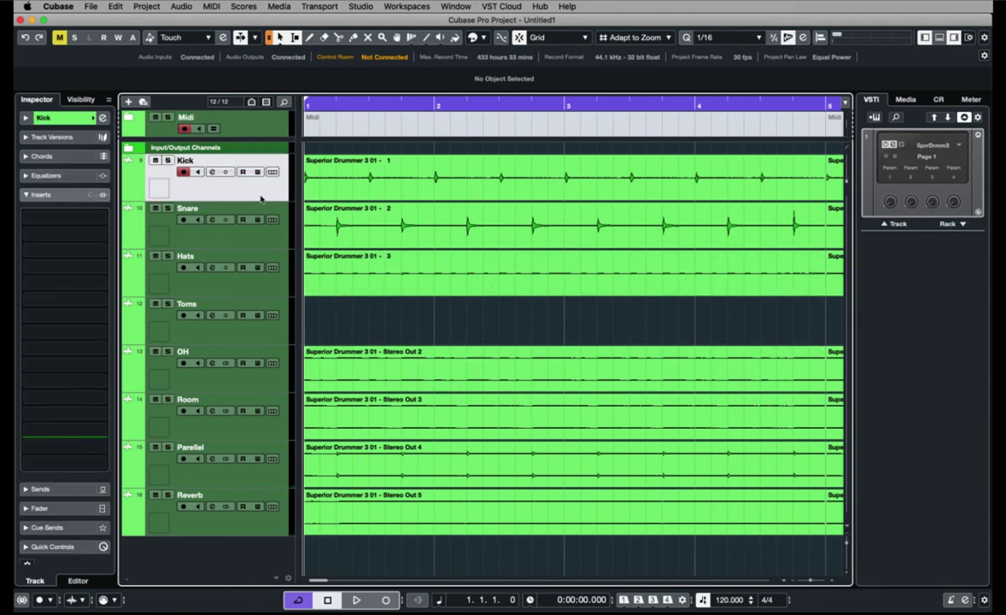